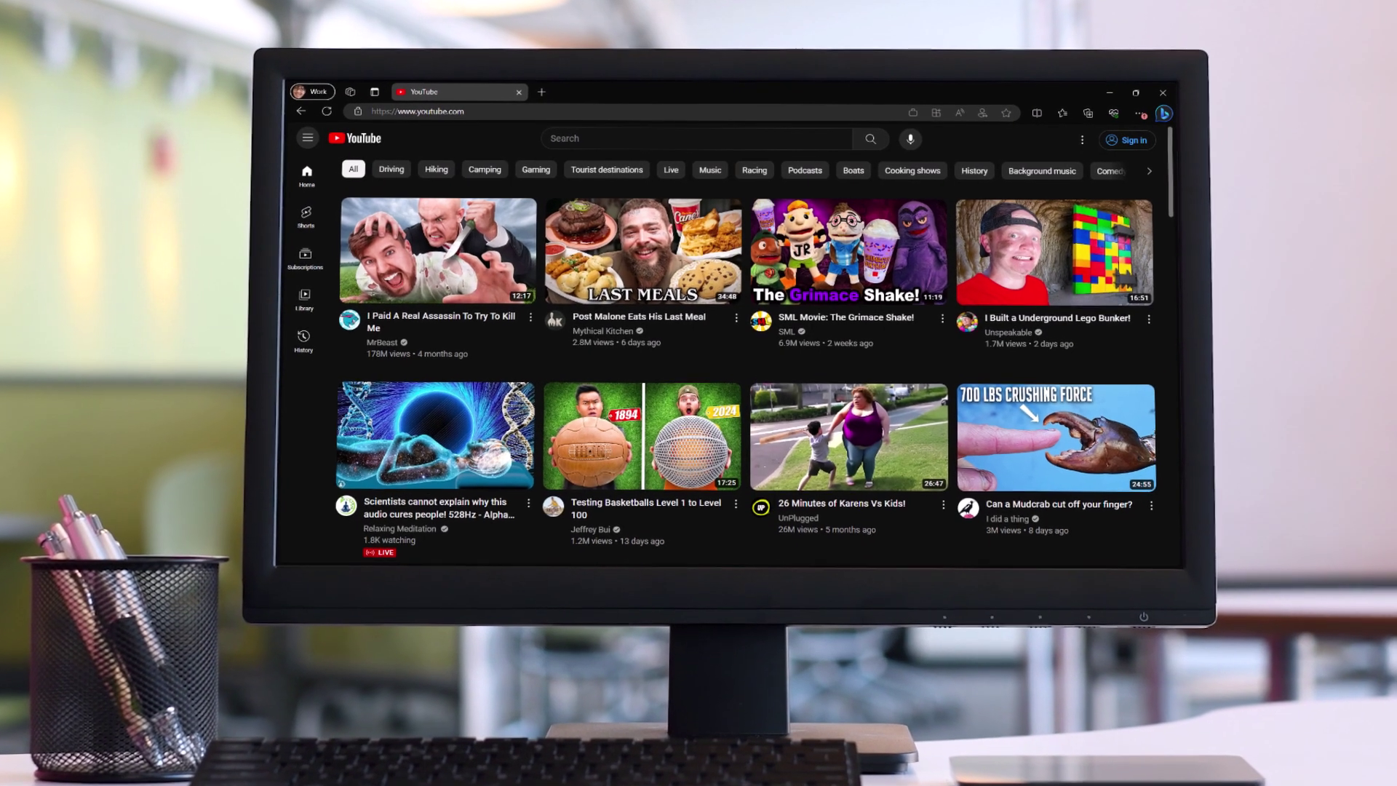
scroll(1202, 178, "down", 2)
scroll(1202, 178, "down", 3)
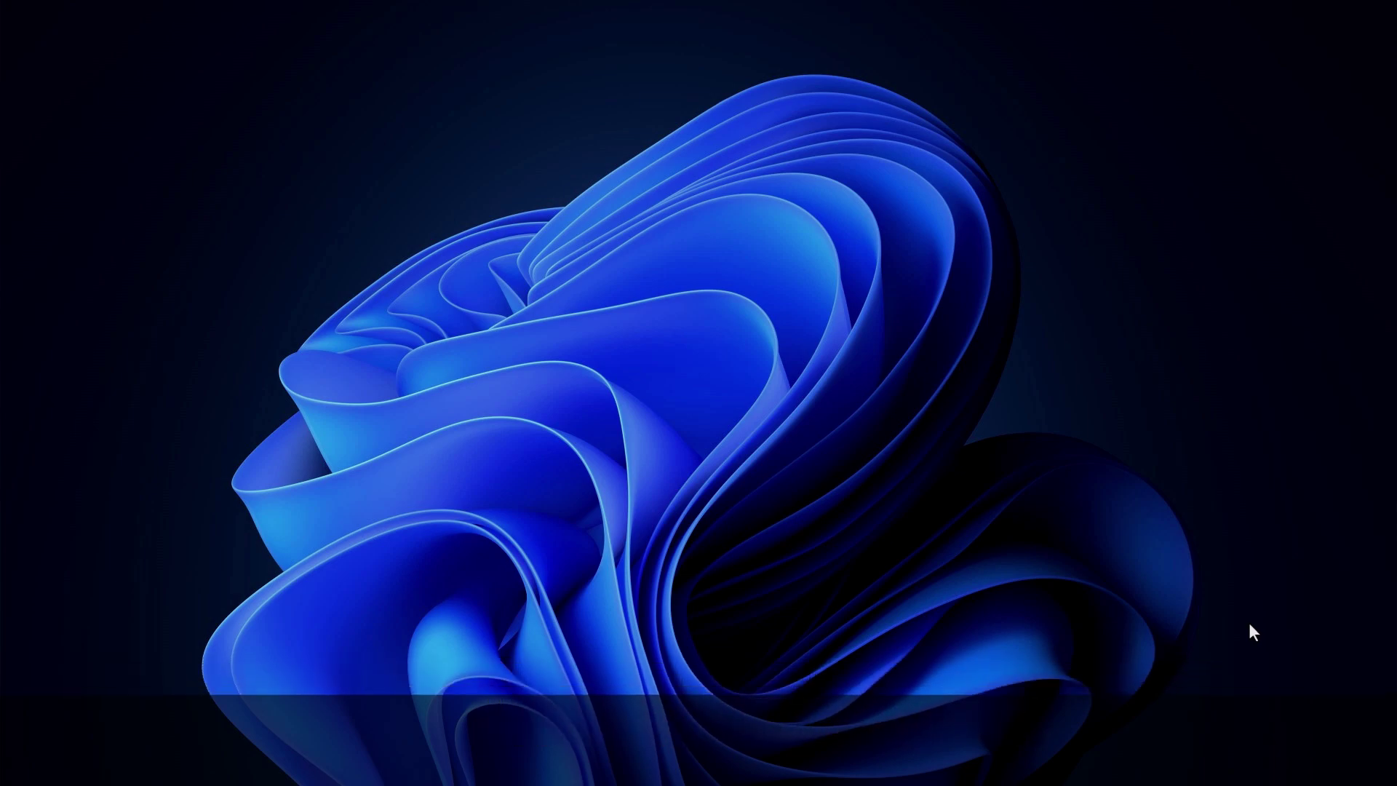
Step: Open the Windows Camera app for a test video recording and stop the recording
key("super")
type("camera")
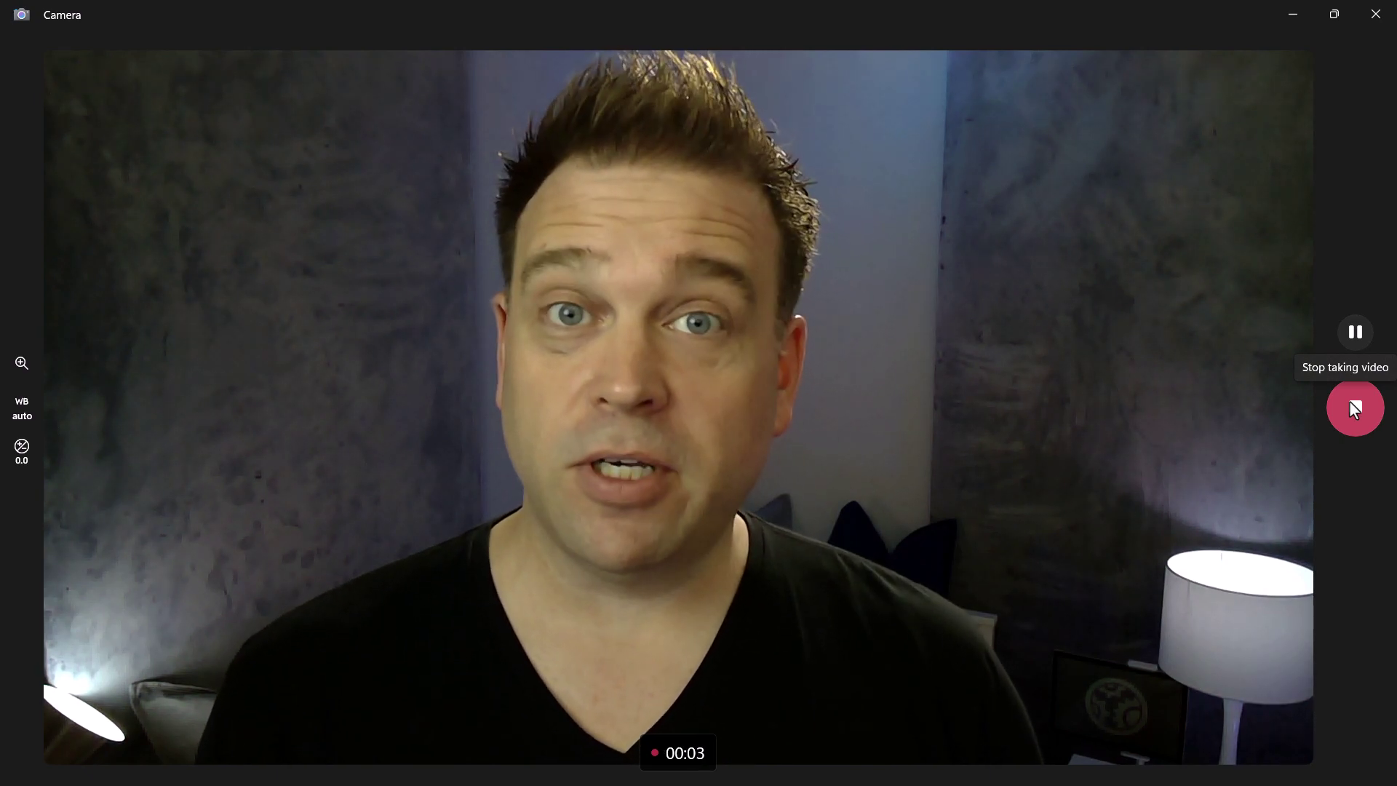
left_click(1349, 401)
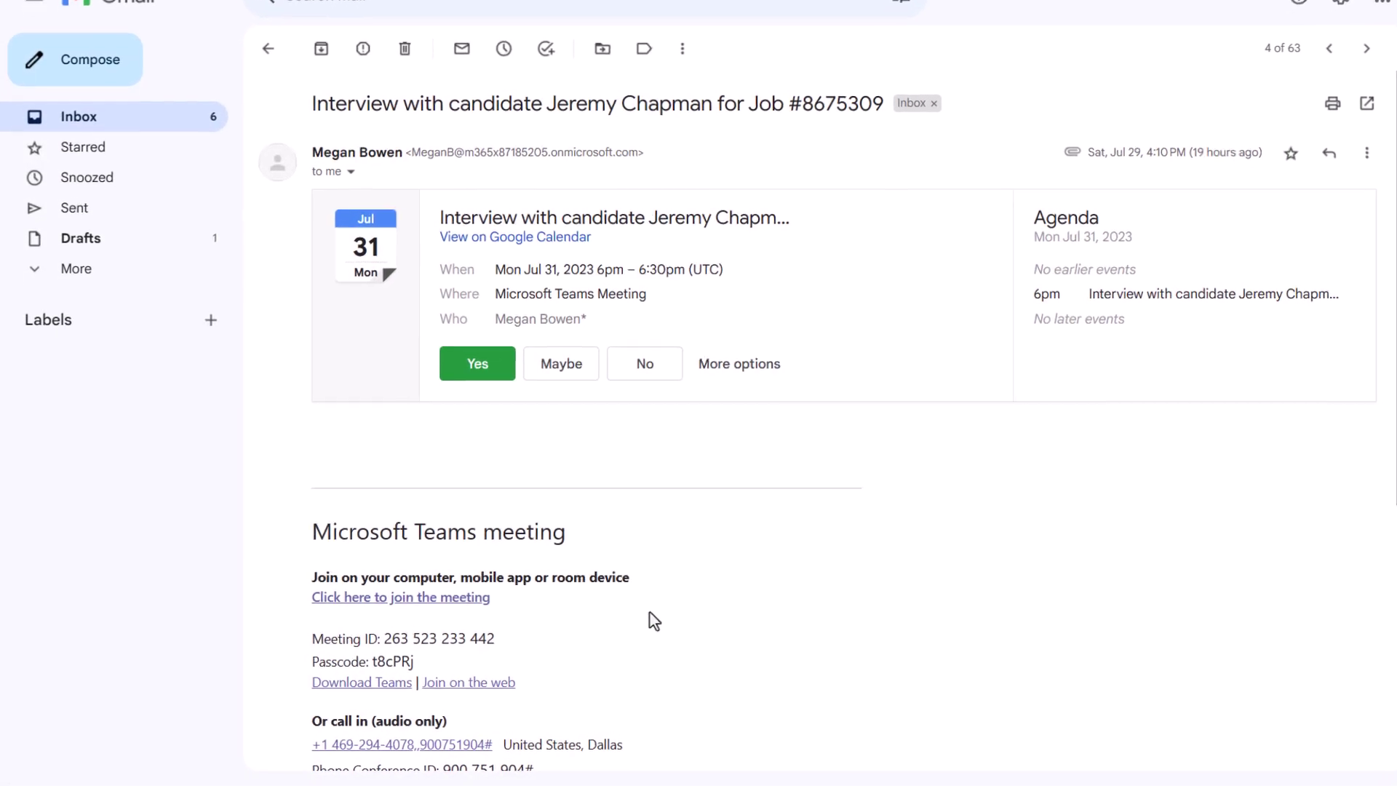
Step: Open the Teams meeting in the browser from the interview invitation email and allow microphone and camera access
scroll(692, 610, "down", 3)
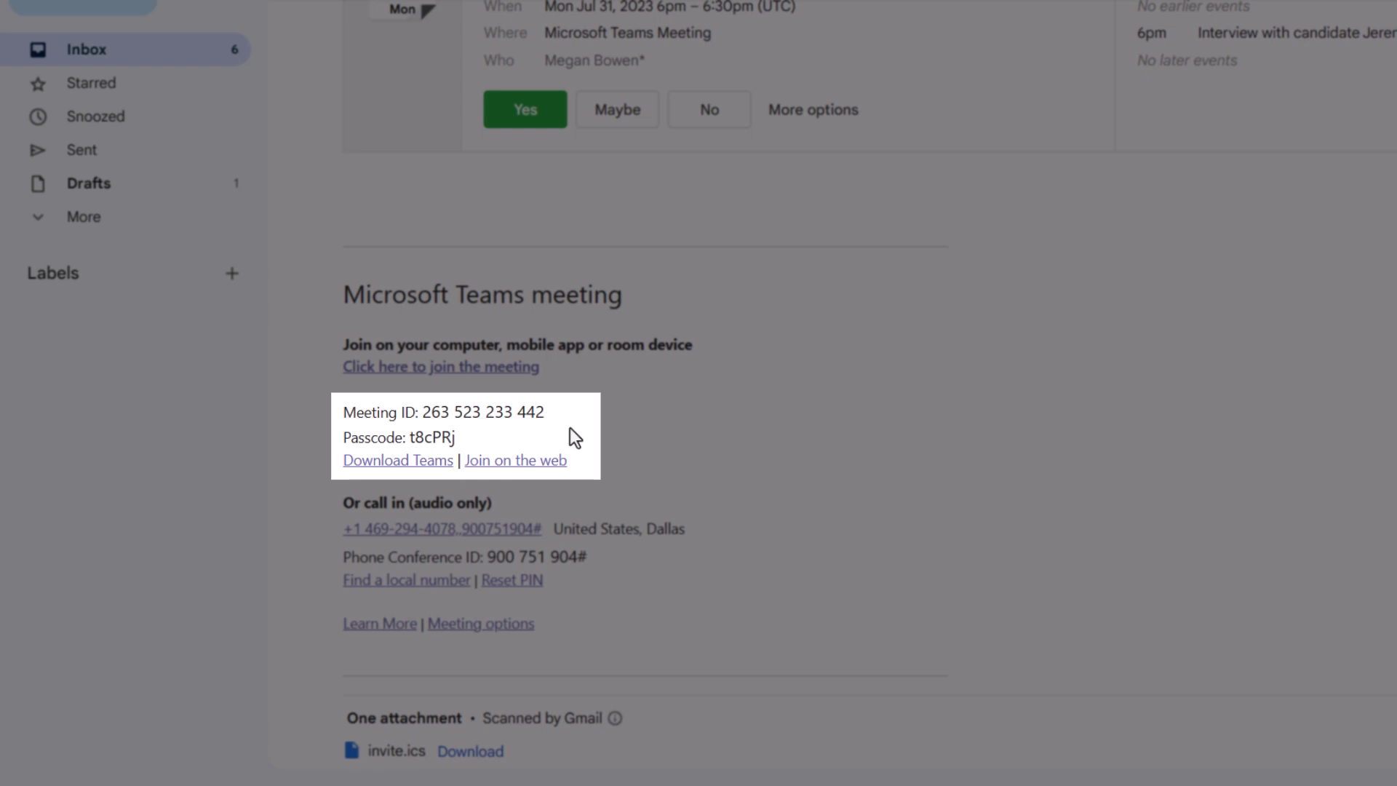
left_click(524, 458)
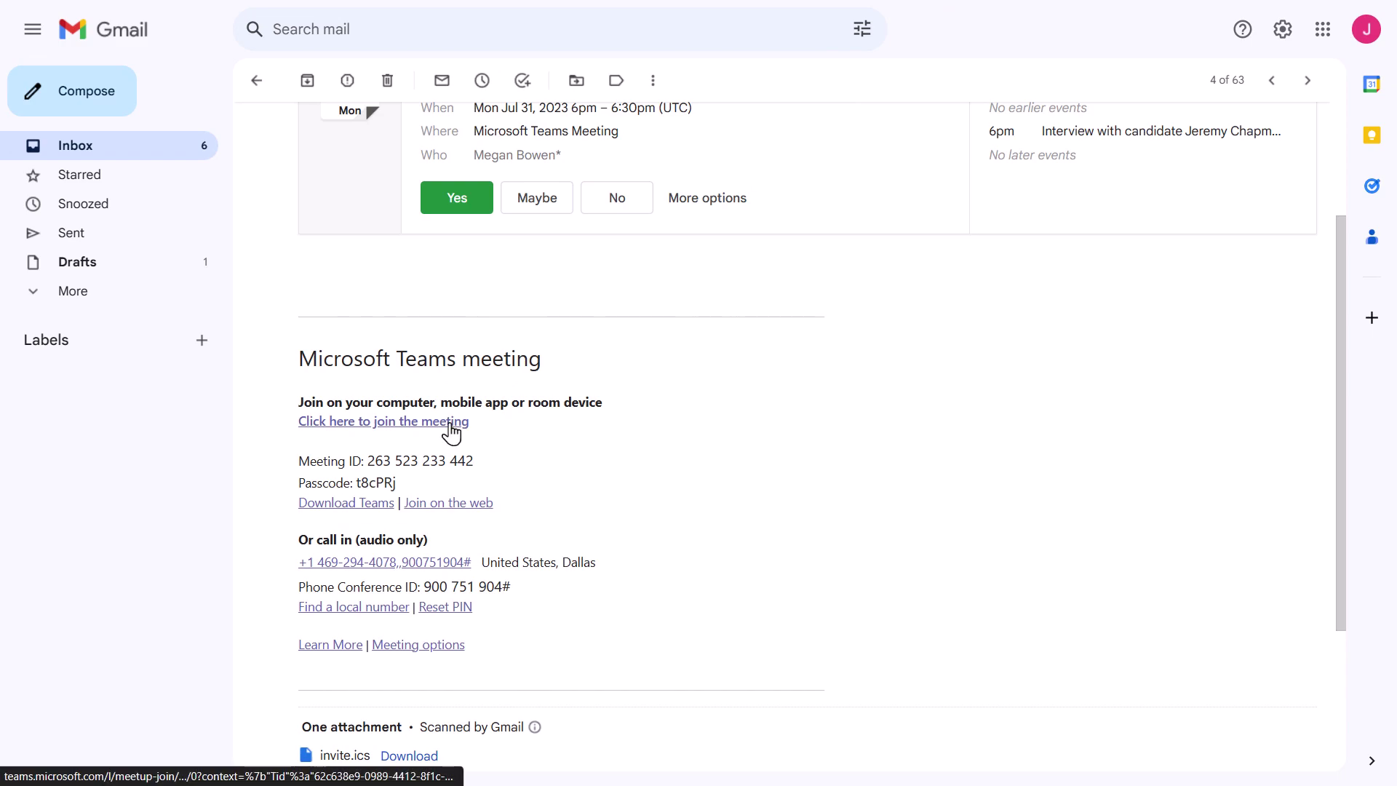
left_click(452, 424)
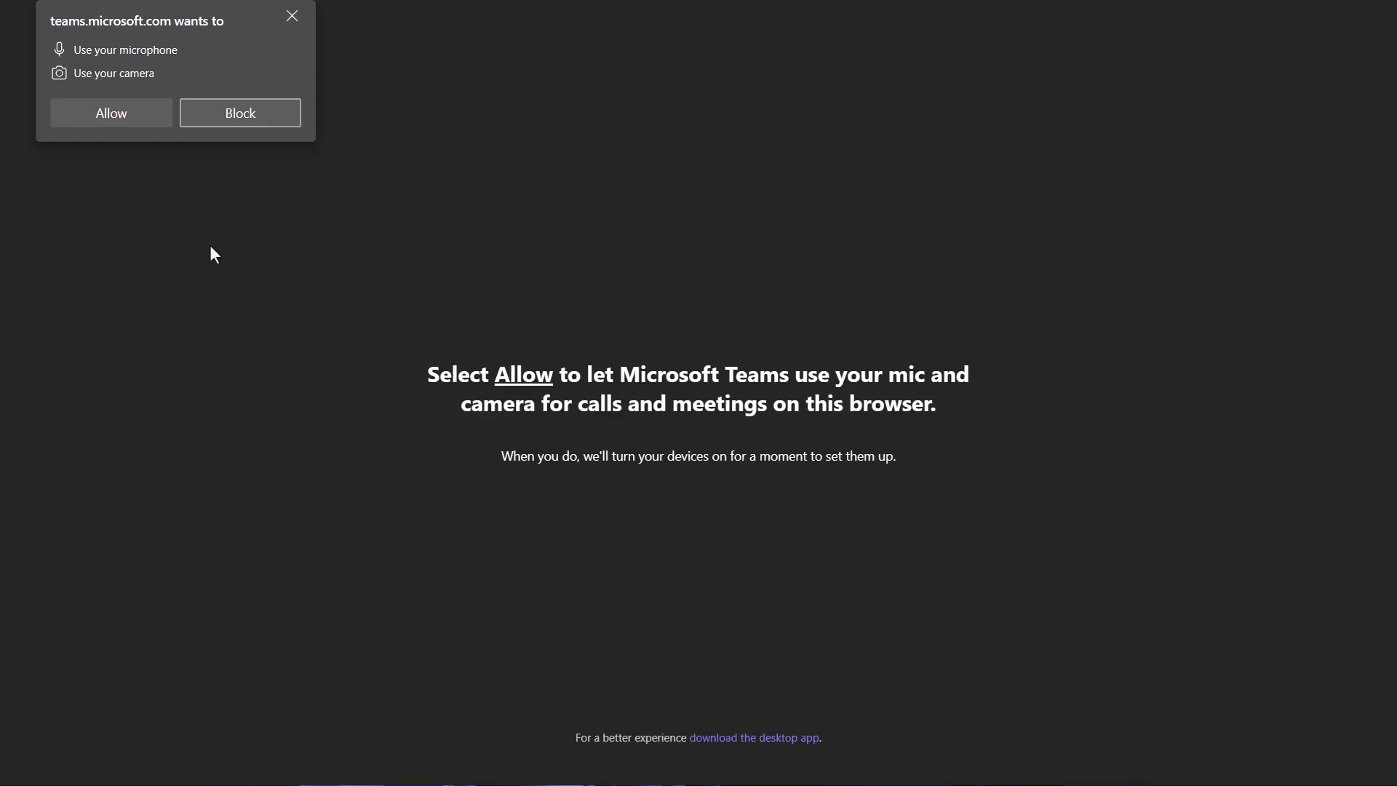
left_click(111, 124)
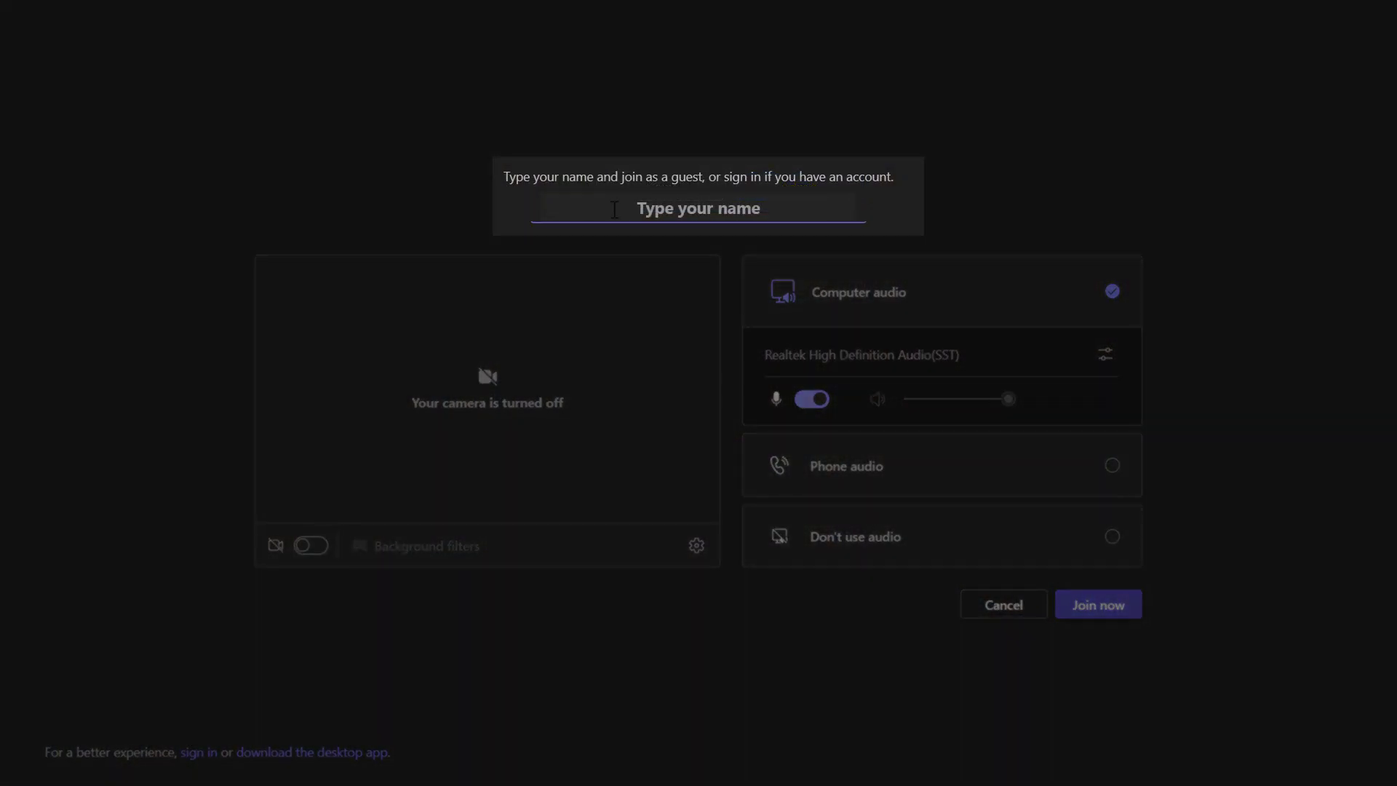
Step: Enter the guest's first name followed by the pronouns (he/him) and turn on the camera for the meeting
type("Jerem")
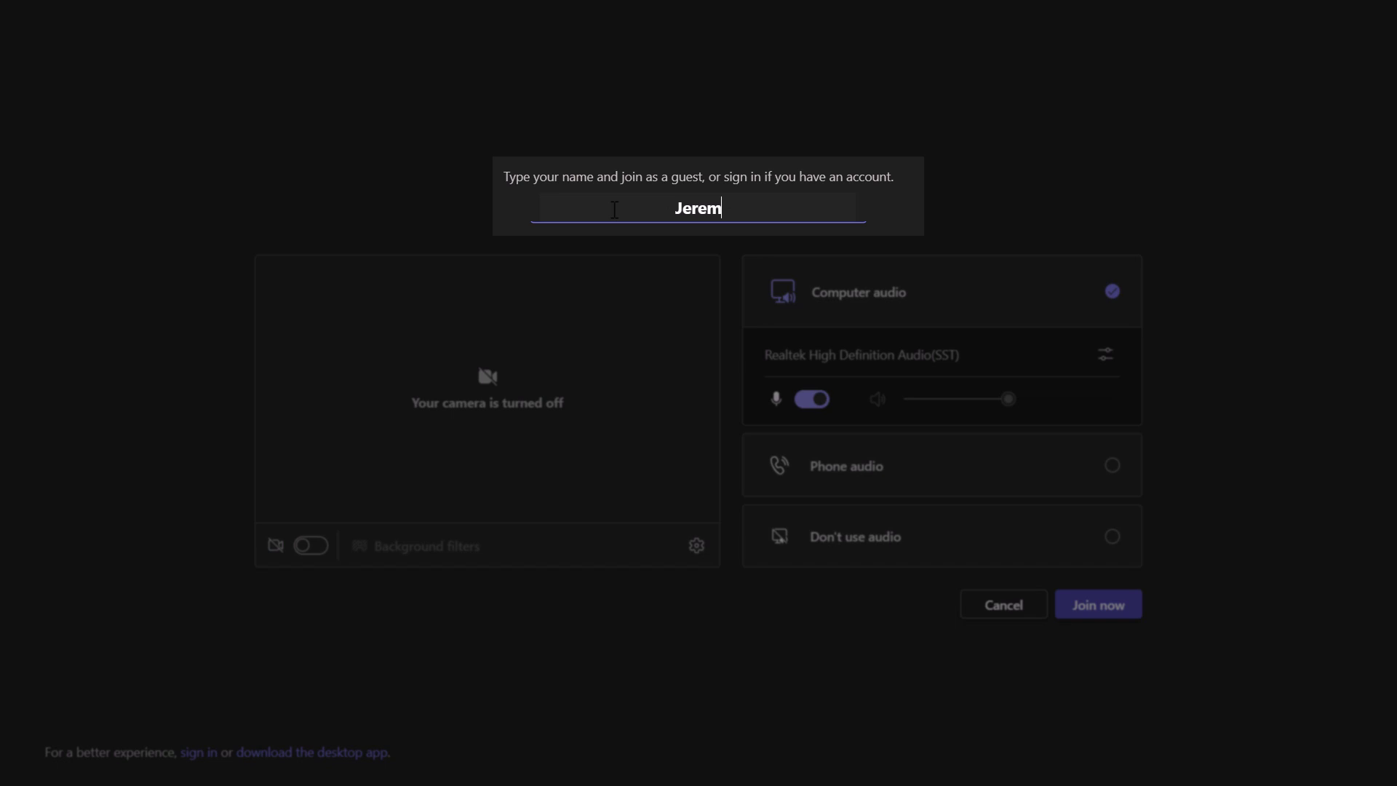
type("y")
type("(he")
type("/him)")
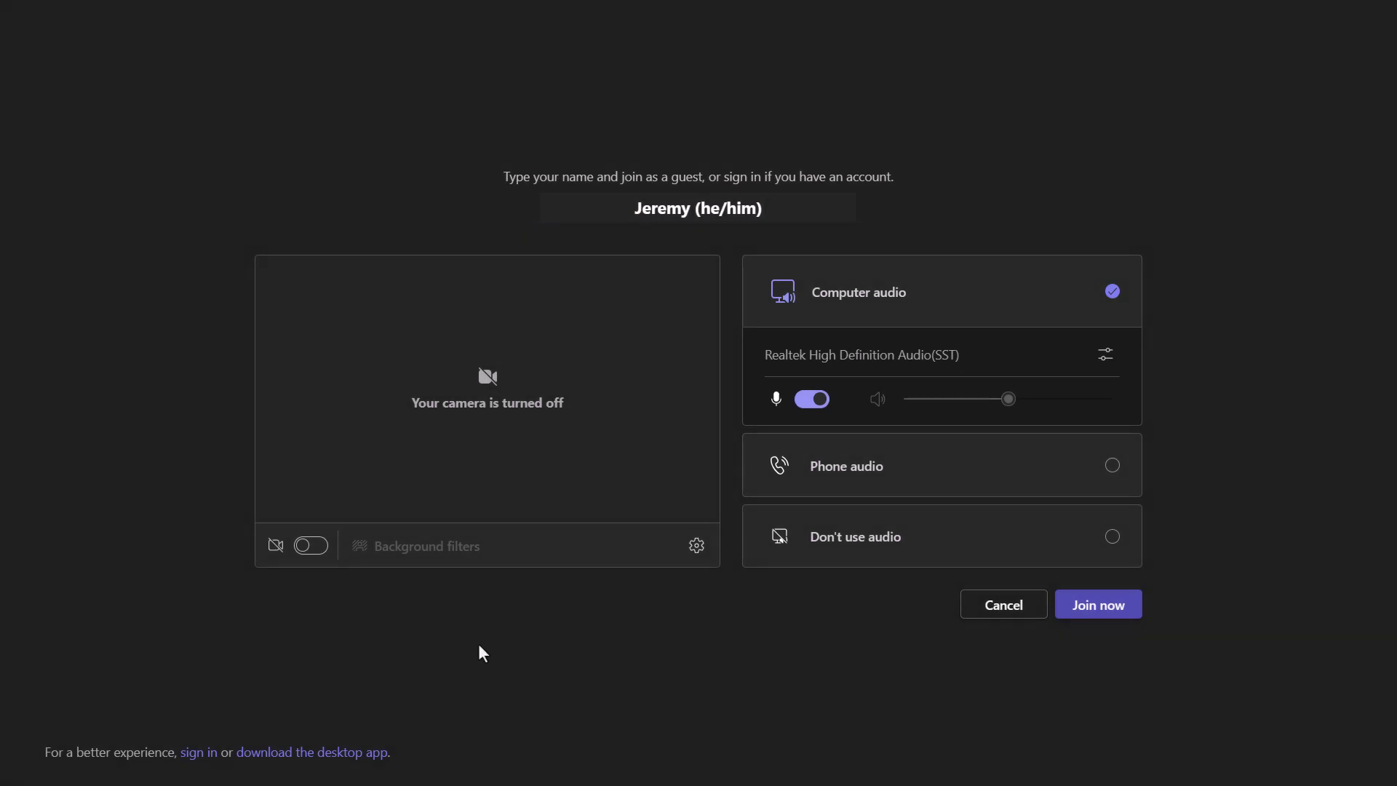
left_click(313, 546)
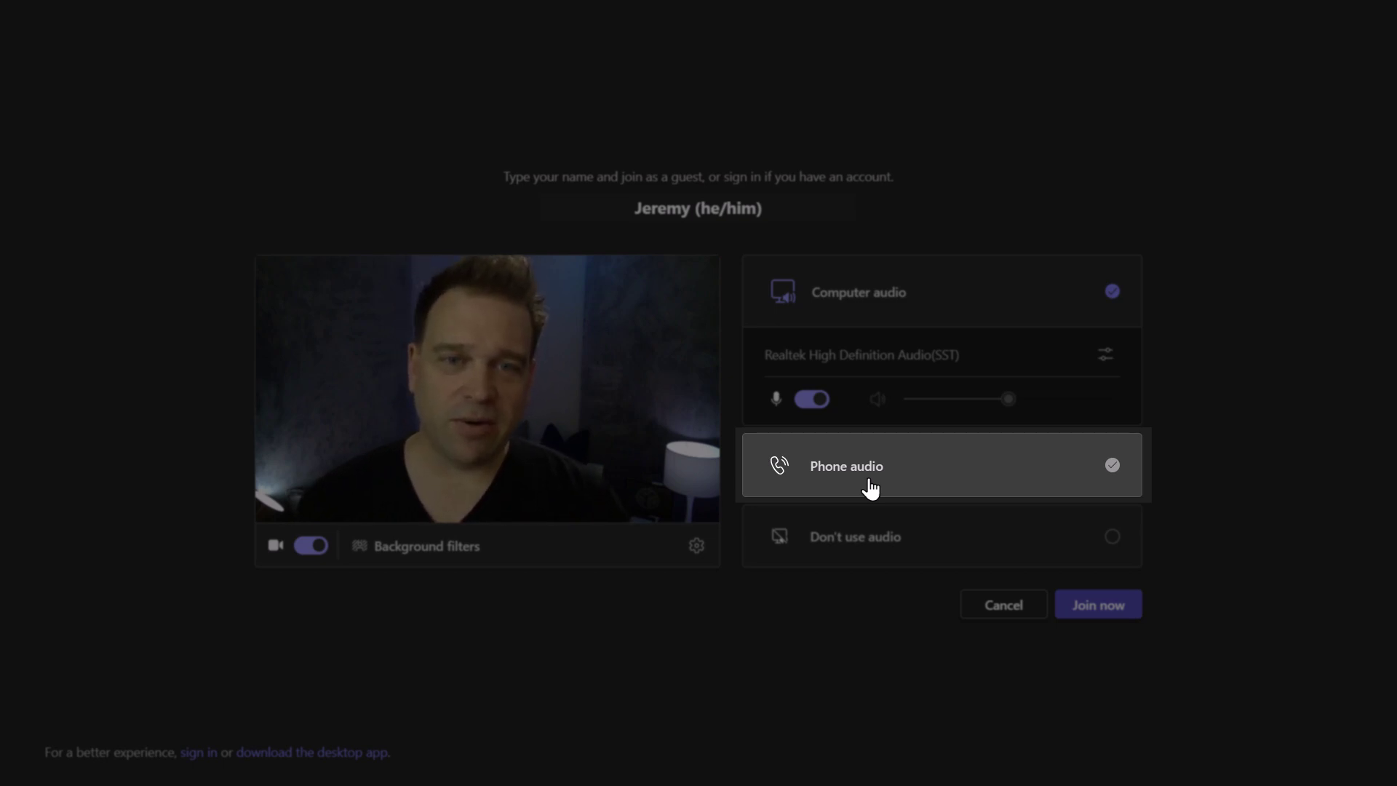
left_click(849, 558)
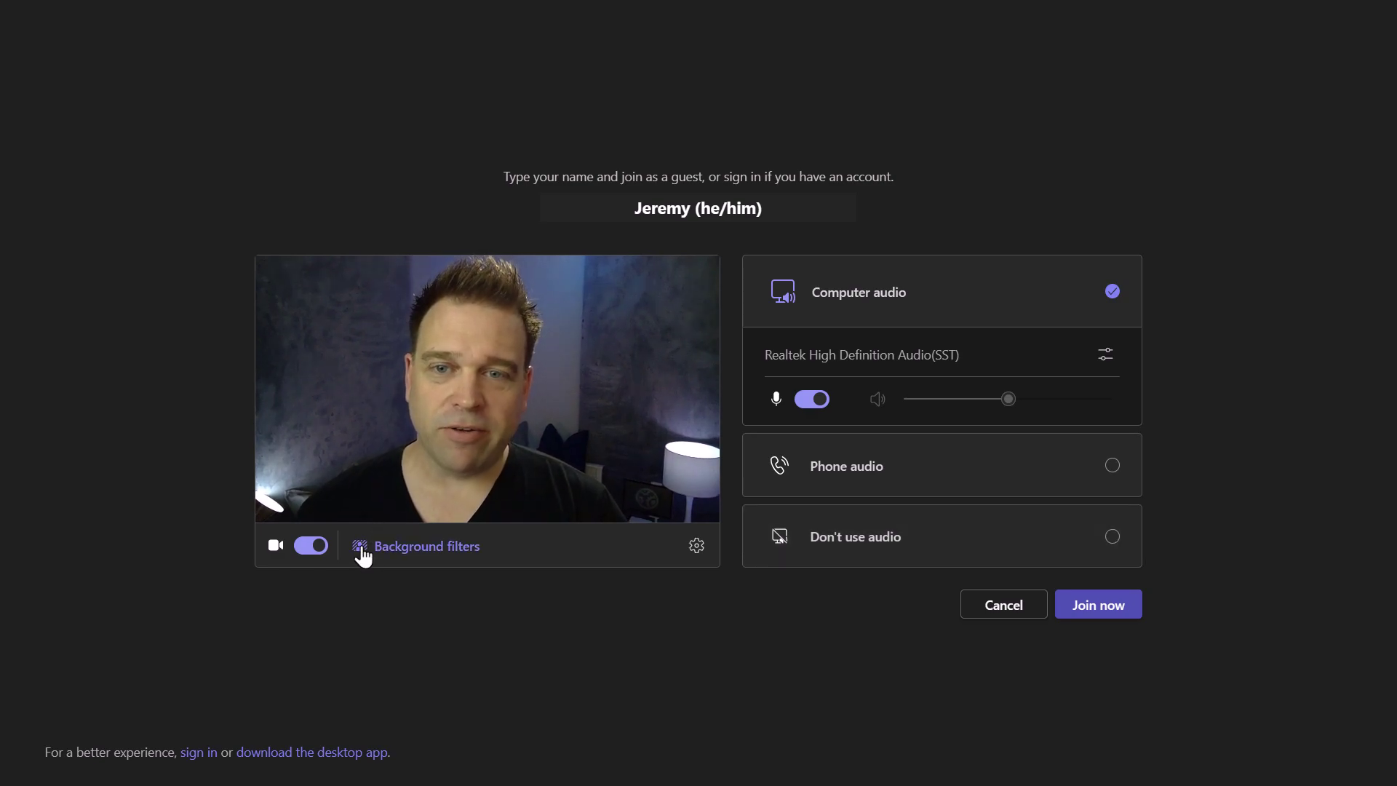
Step: Preview the Blur background filter and set the camera background to the In the zone 2 image
left_click(361, 552)
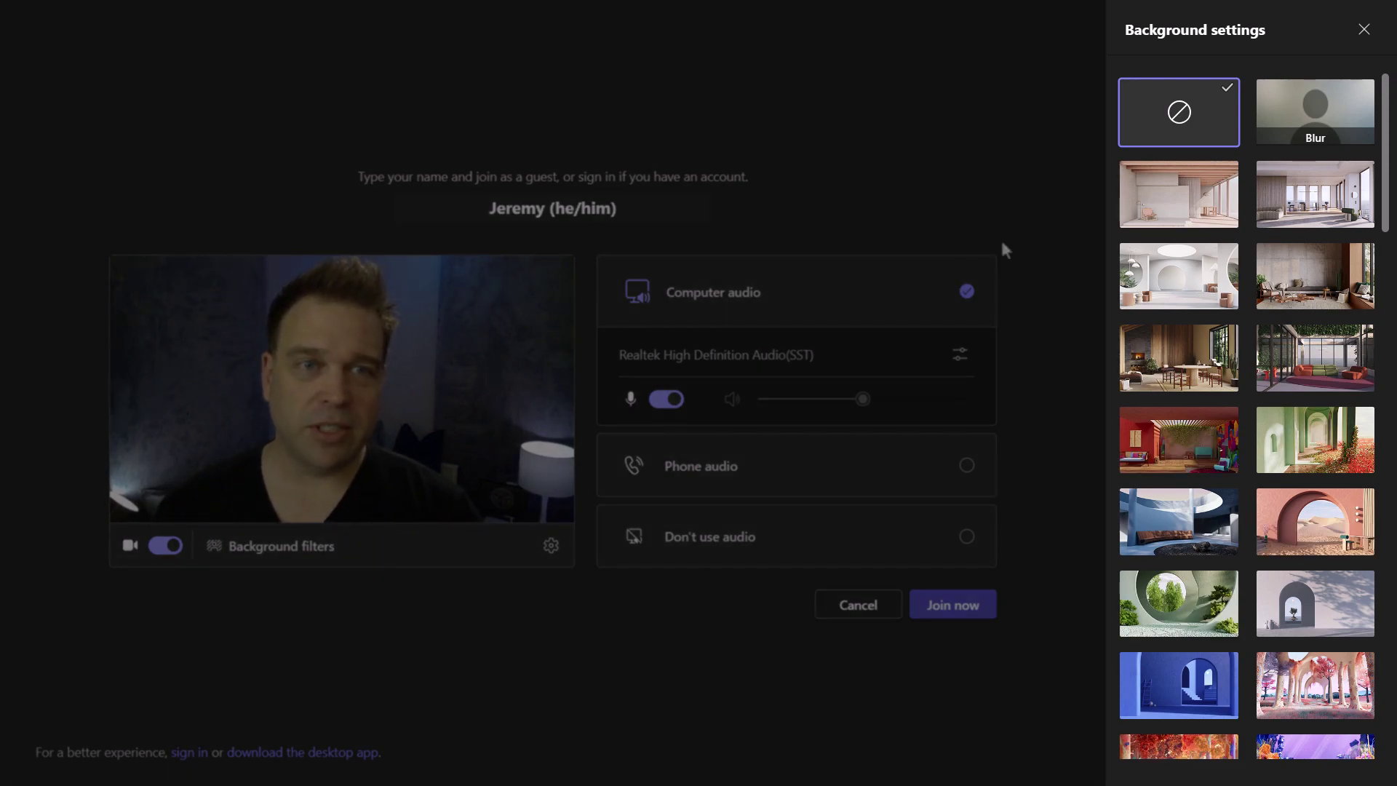
left_click(1341, 135)
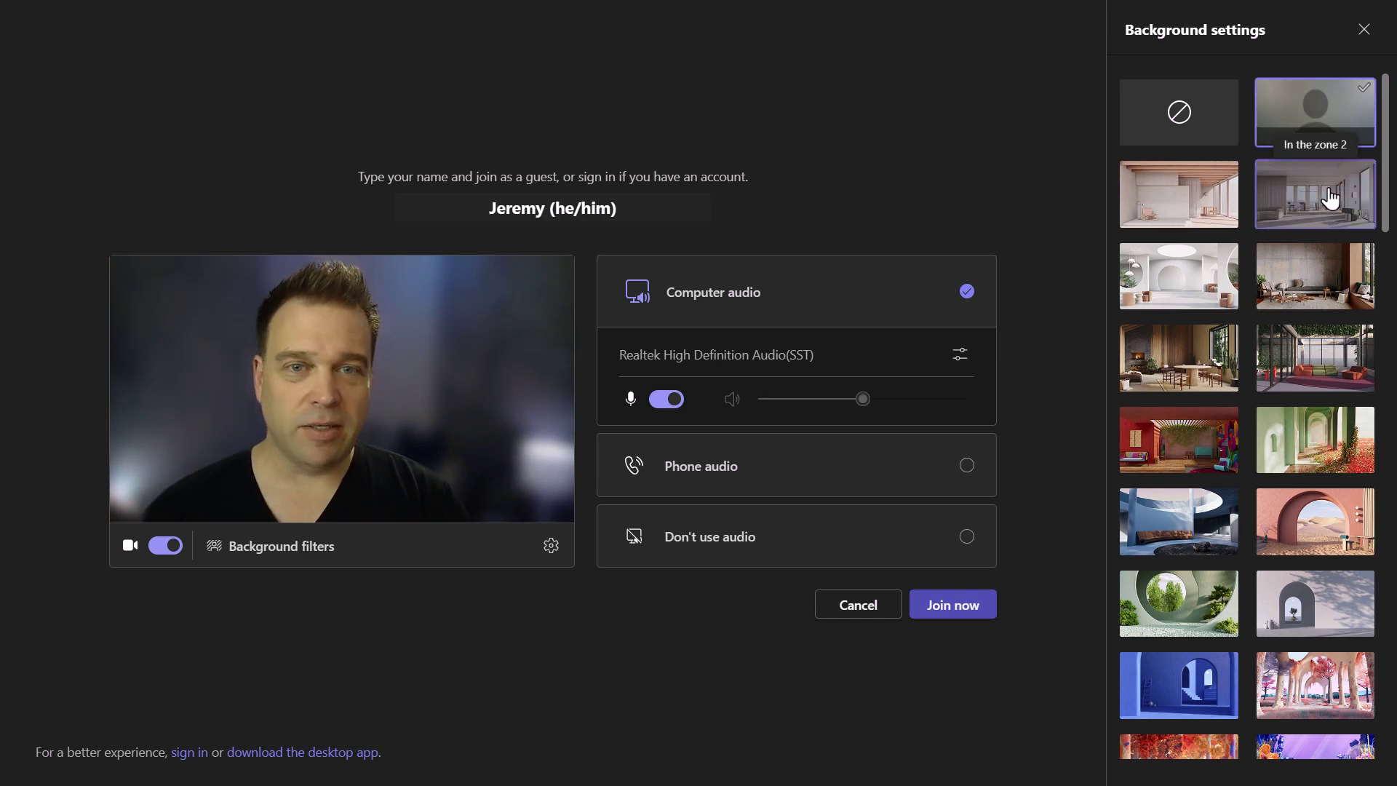
left_click(1330, 198)
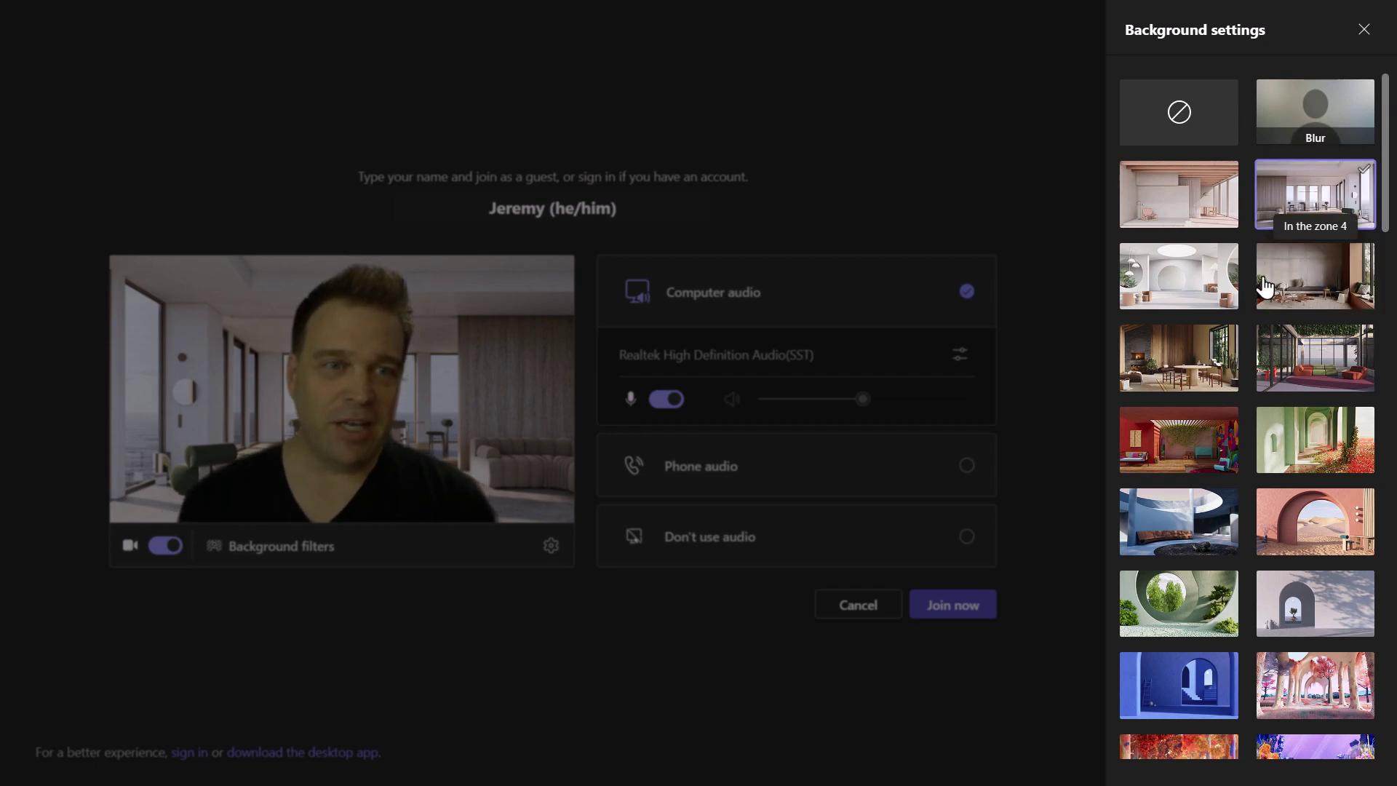
scroll(1283, 306, "down", 5)
scroll(1284, 307, "down", 15)
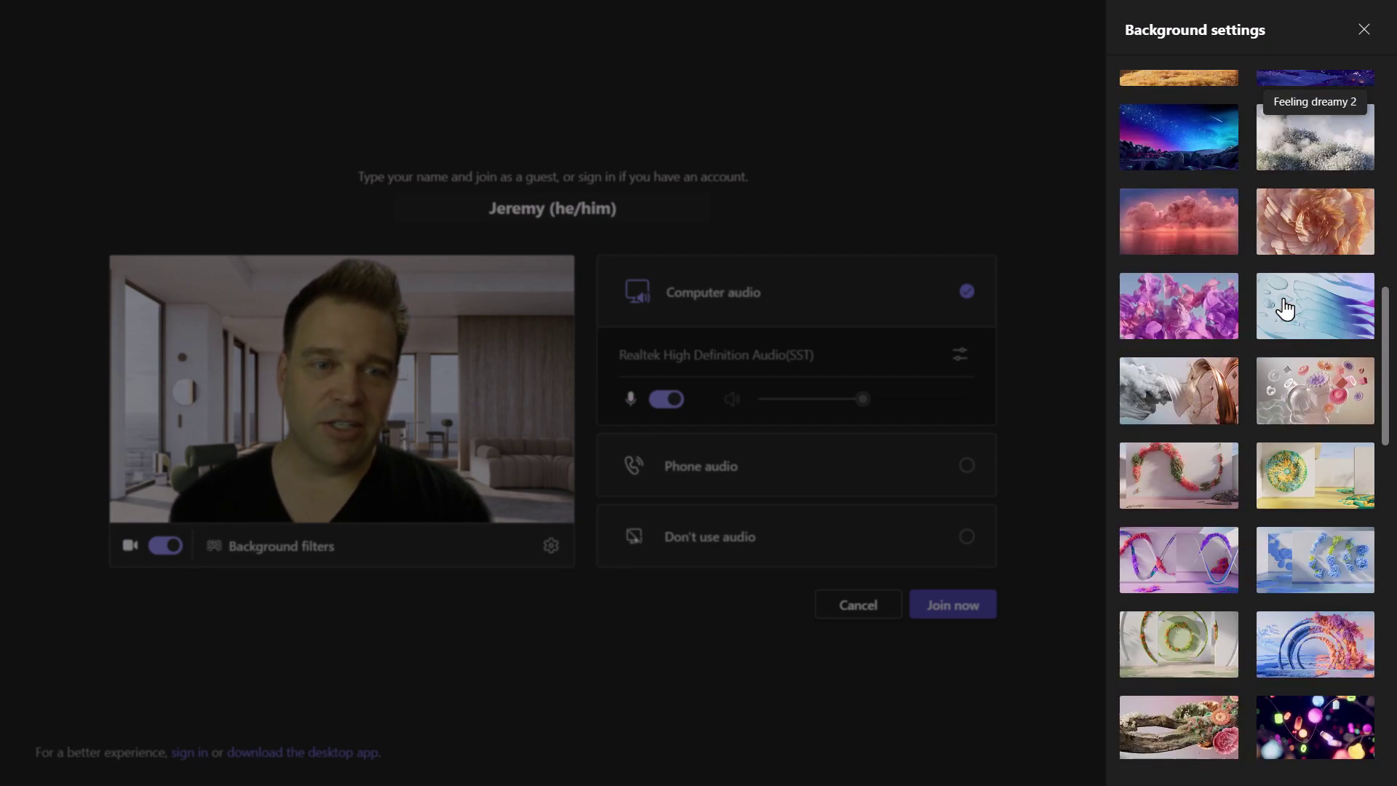
scroll(1285, 307, "down", 8)
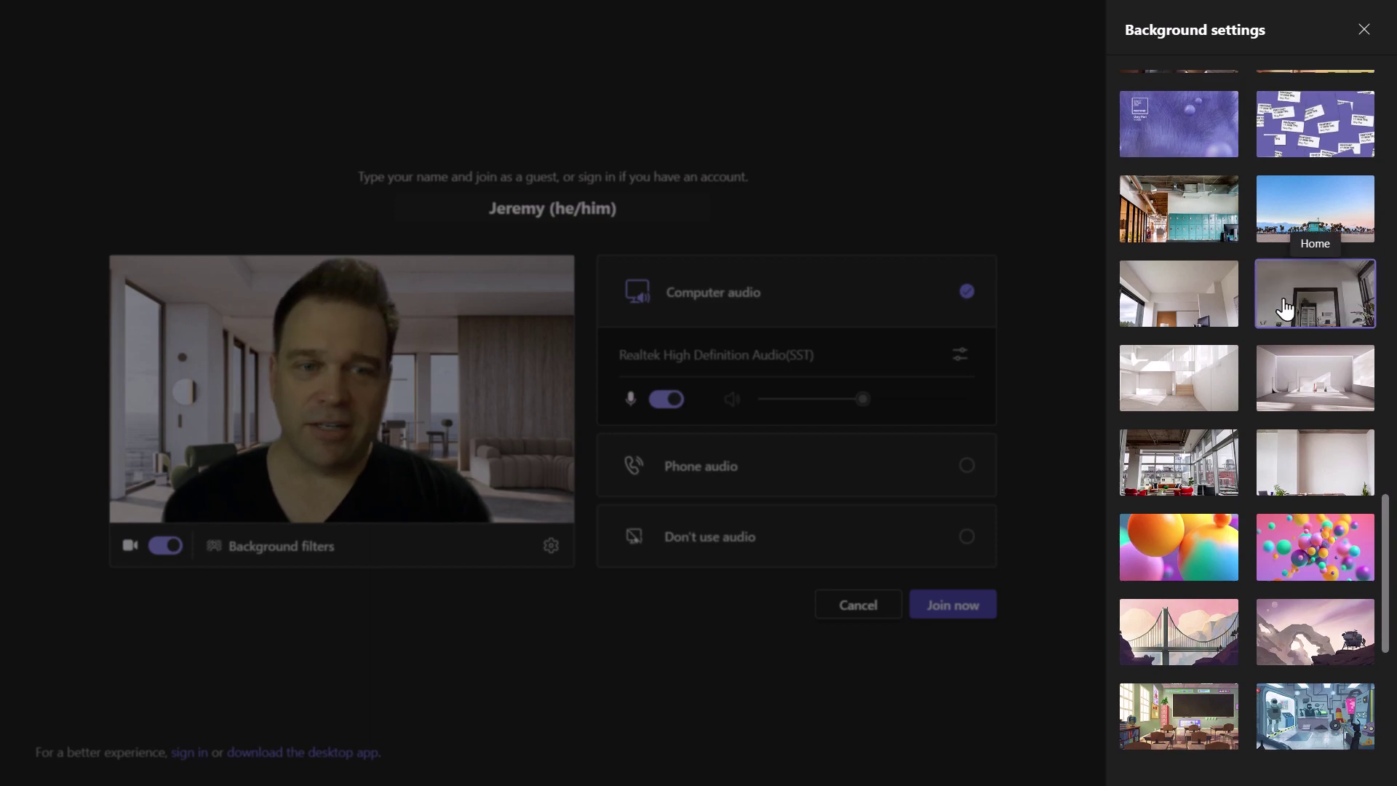
scroll(1285, 307, "down", 2)
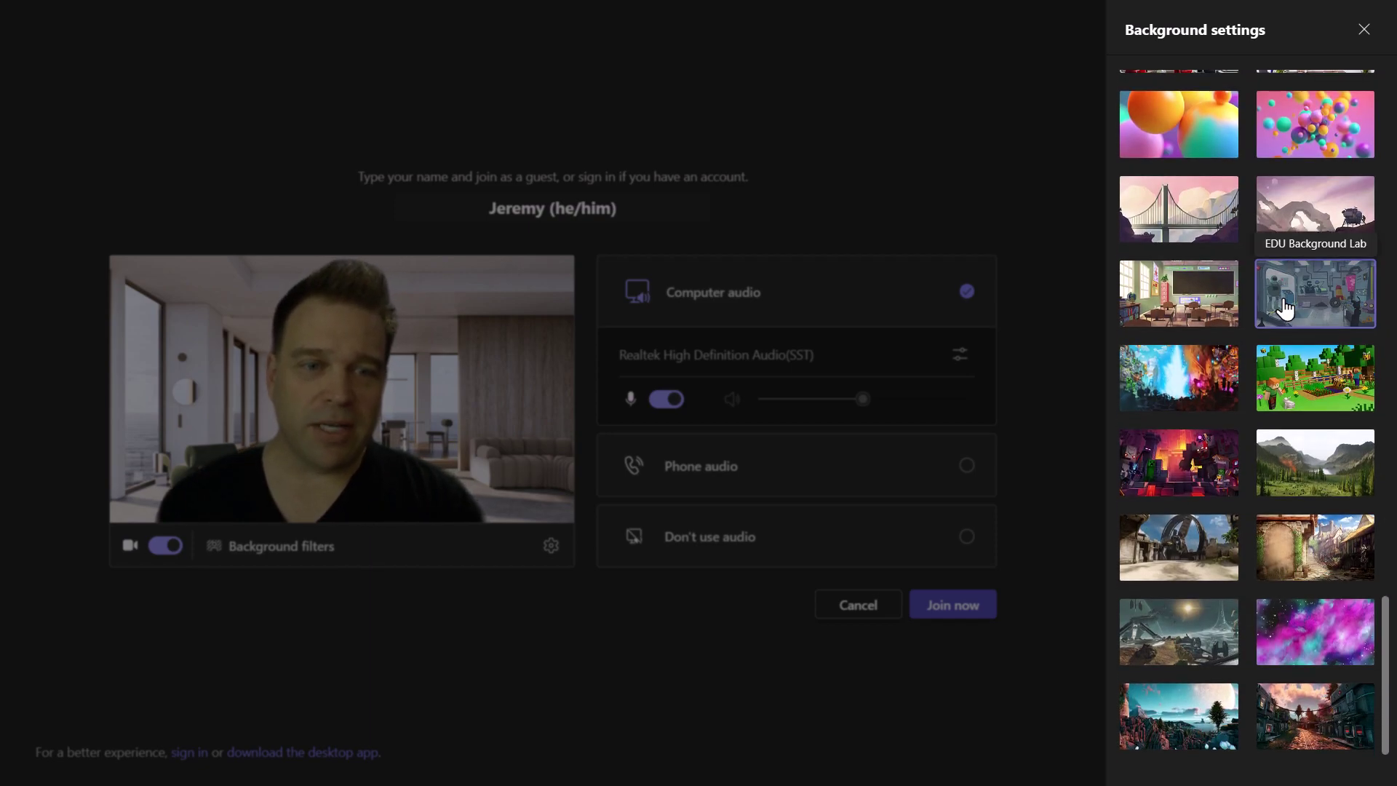
scroll(1284, 307, "up", 20)
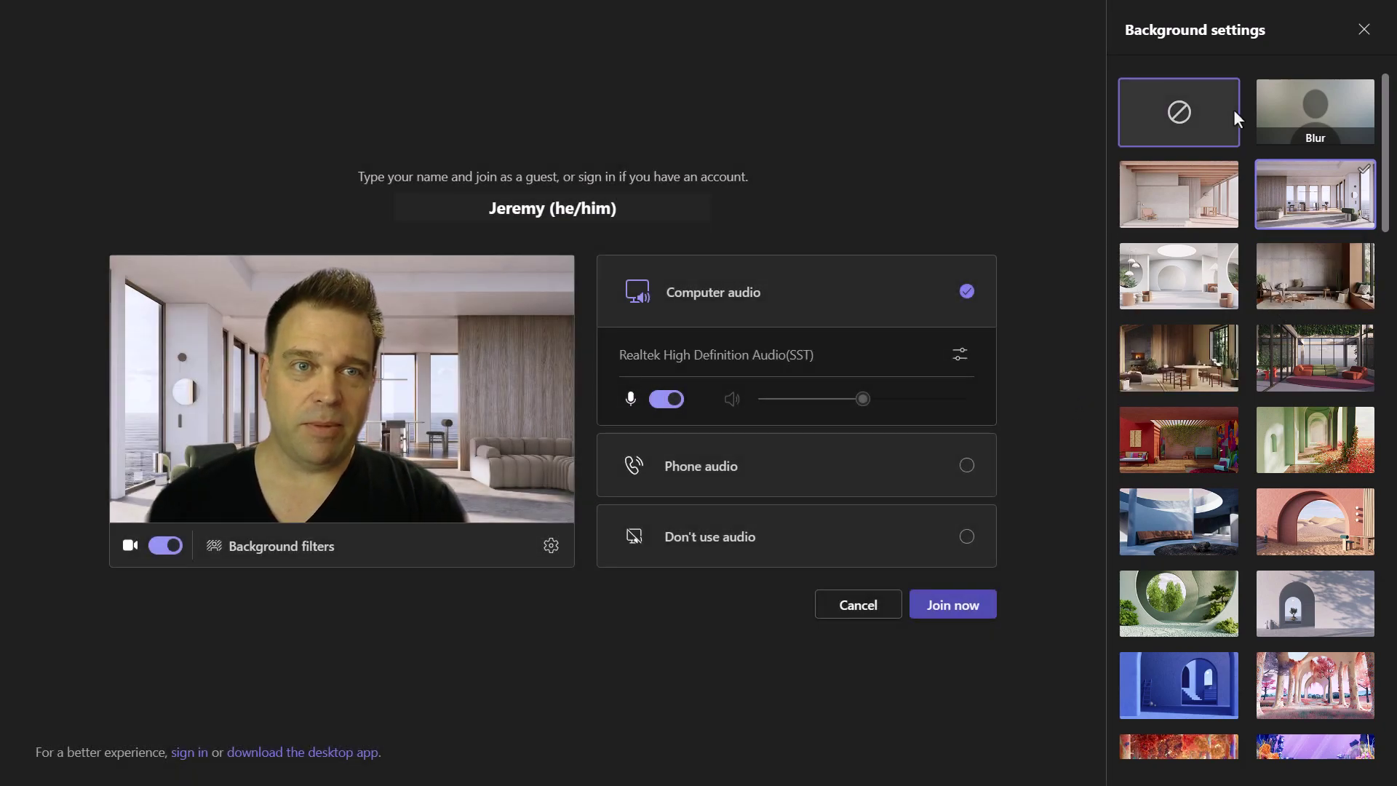
left_click(1360, 33)
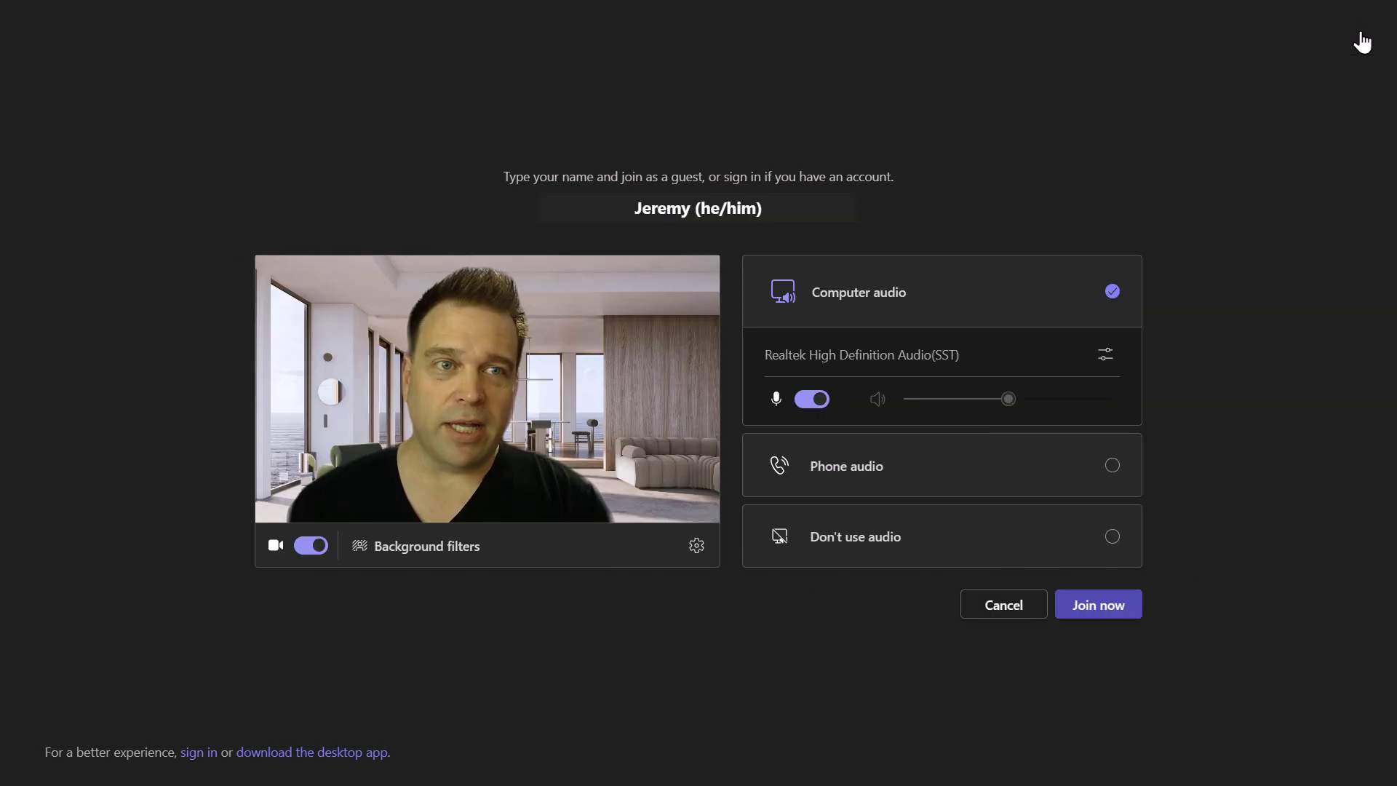
Step: Review the audio device, noise suppression and camera choices in the device settings, keeping noise suppression on Auto (default)
left_click(690, 554)
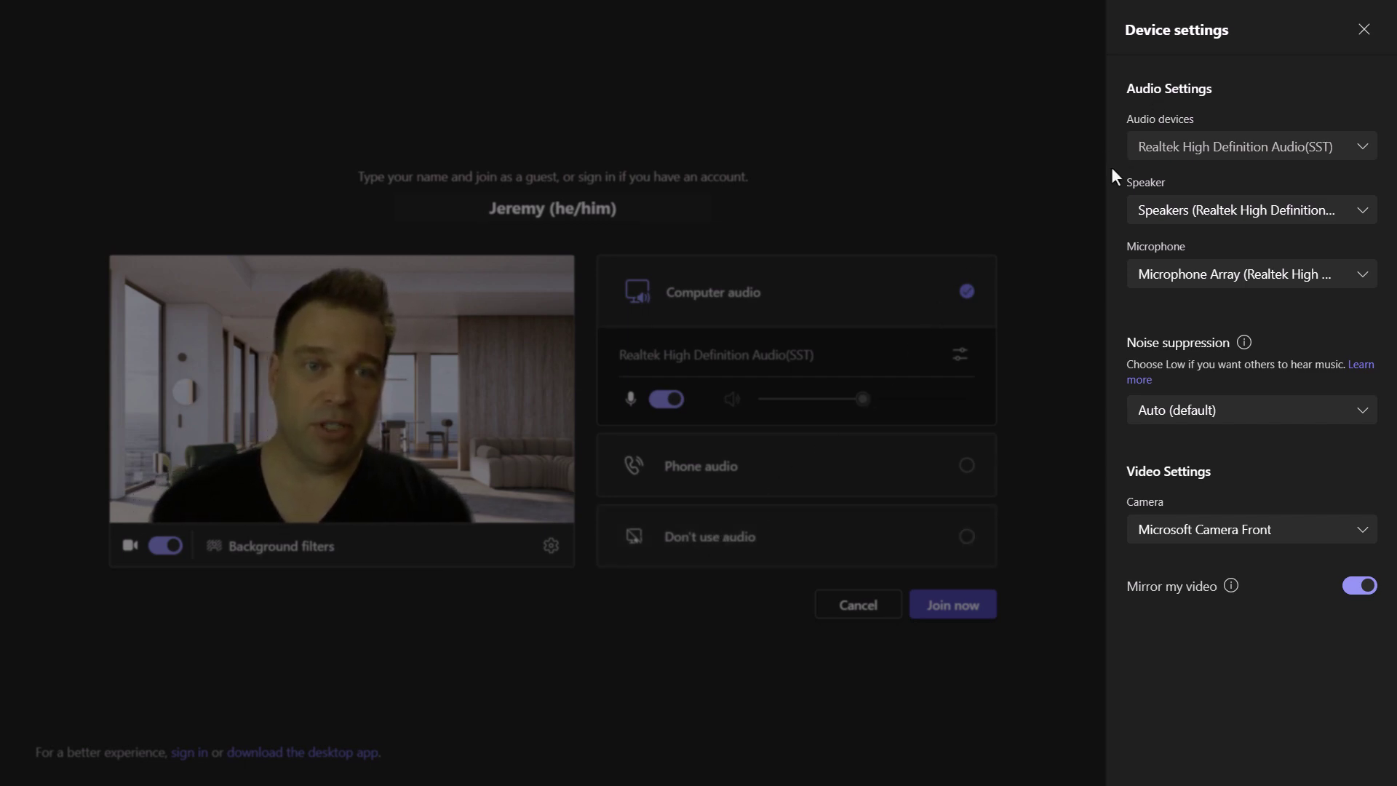
left_click(1163, 158)
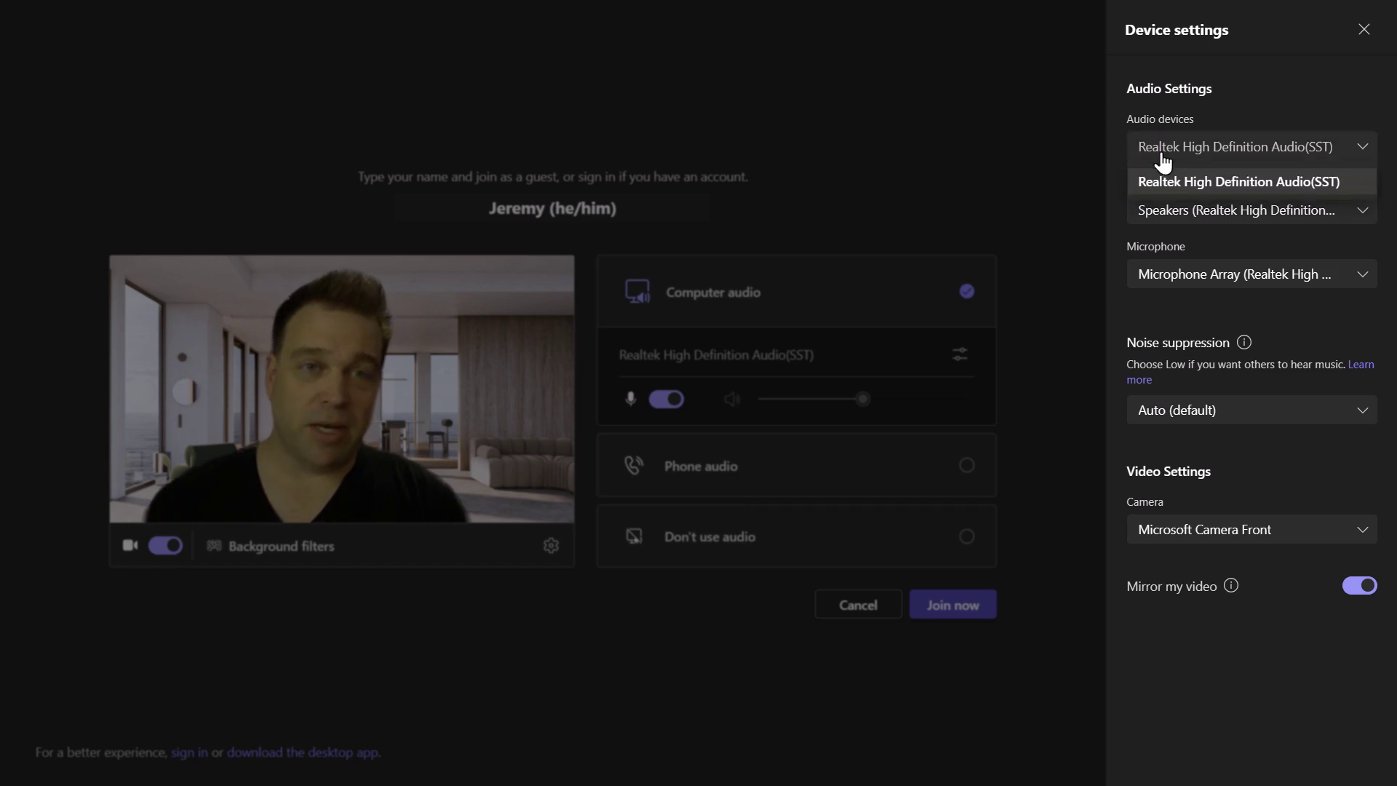
left_click(1114, 150)
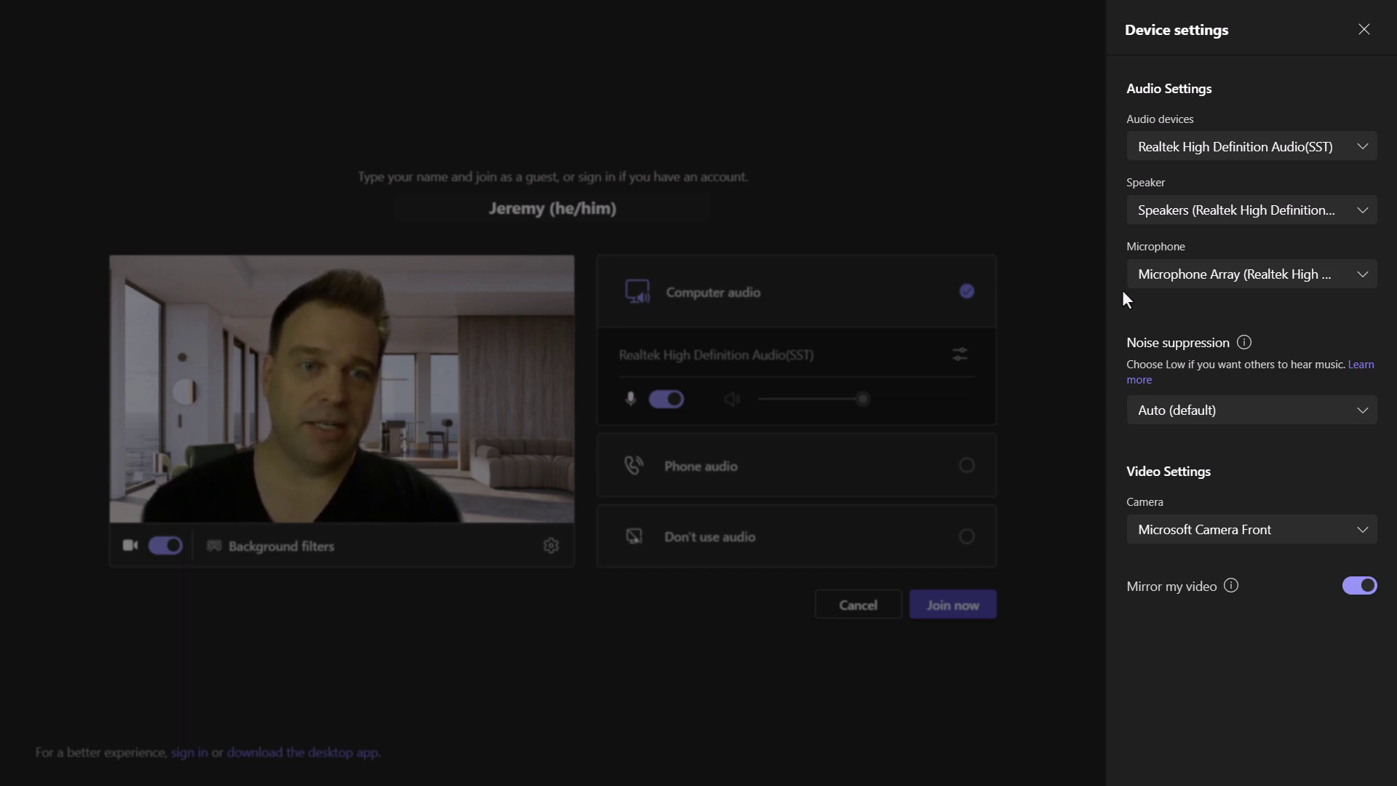
left_click(1134, 418)
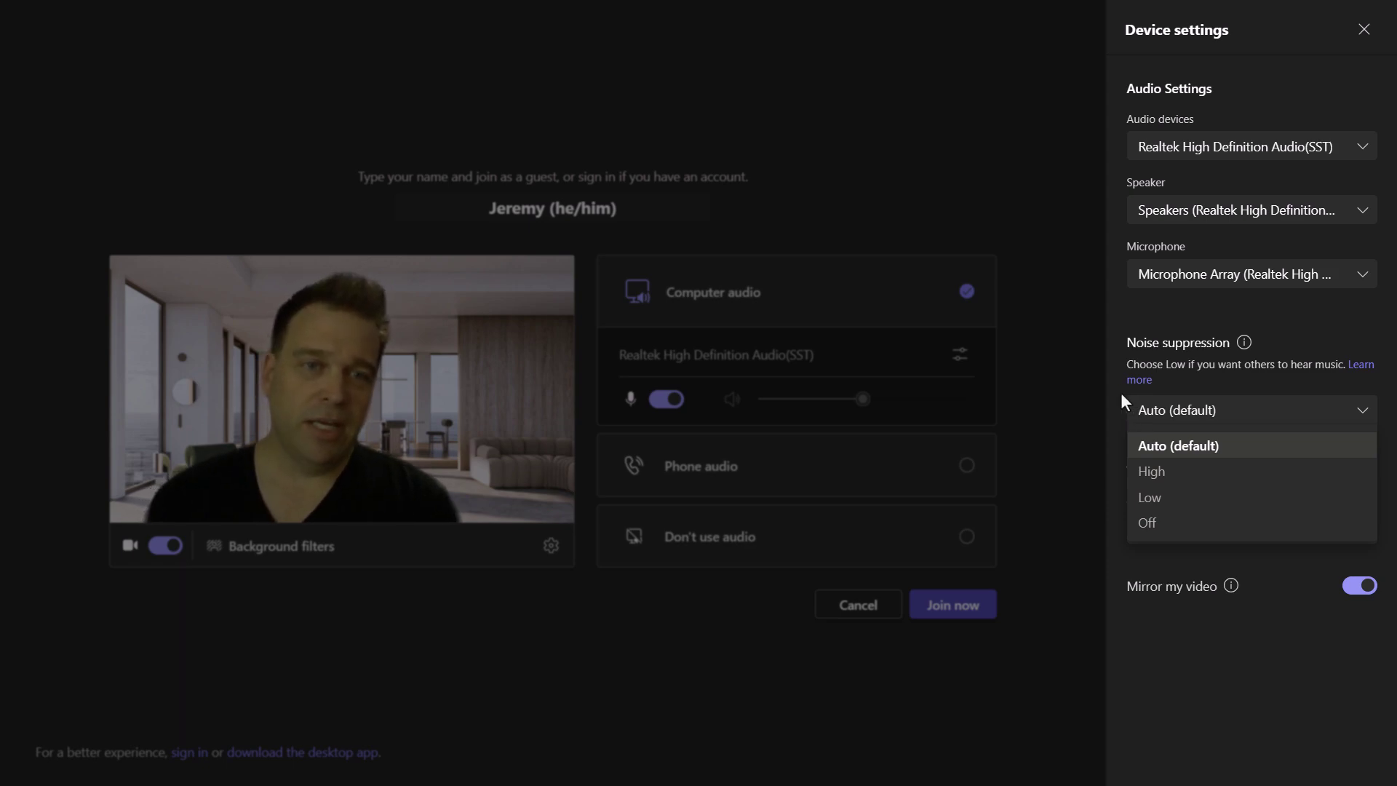
left_click(1143, 445)
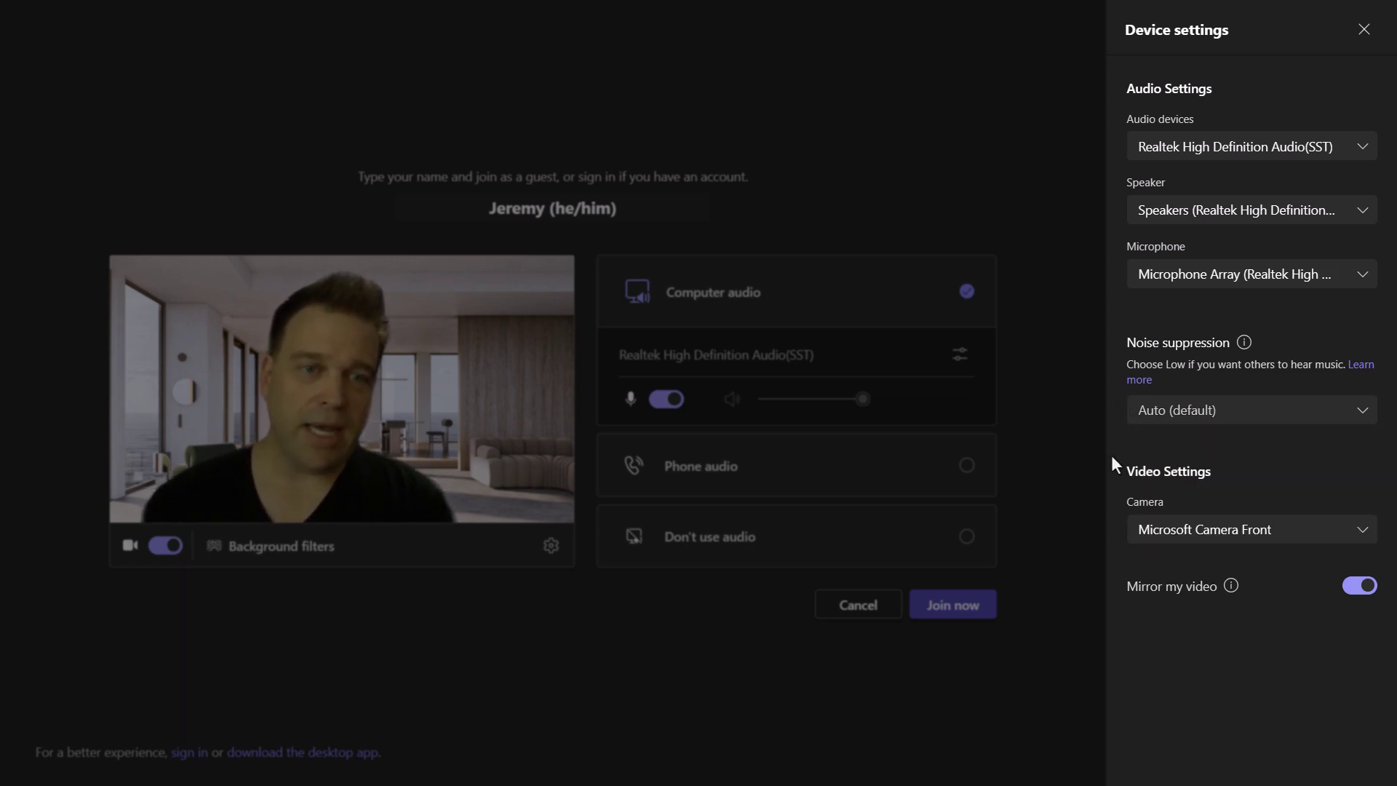
left_click(1186, 538)
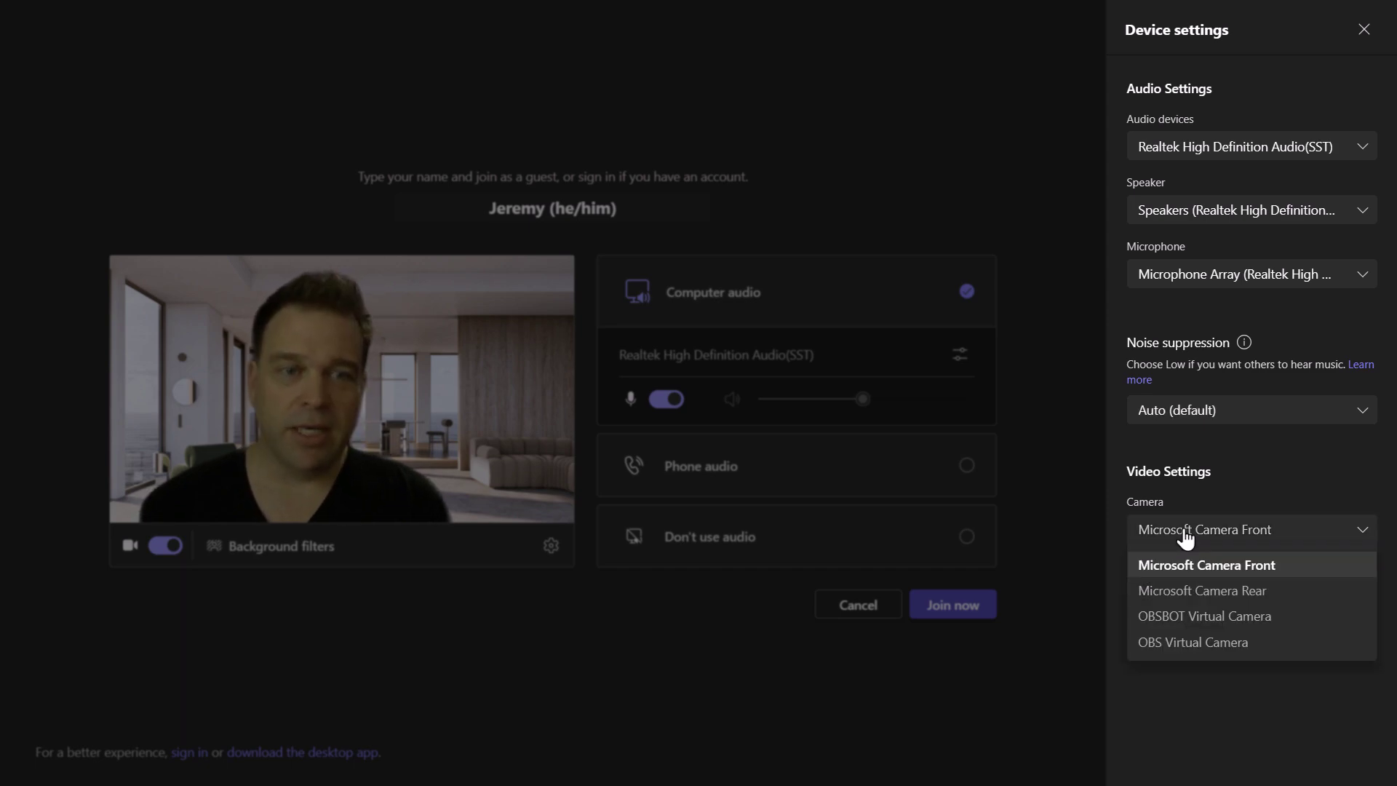
left_click(1186, 538)
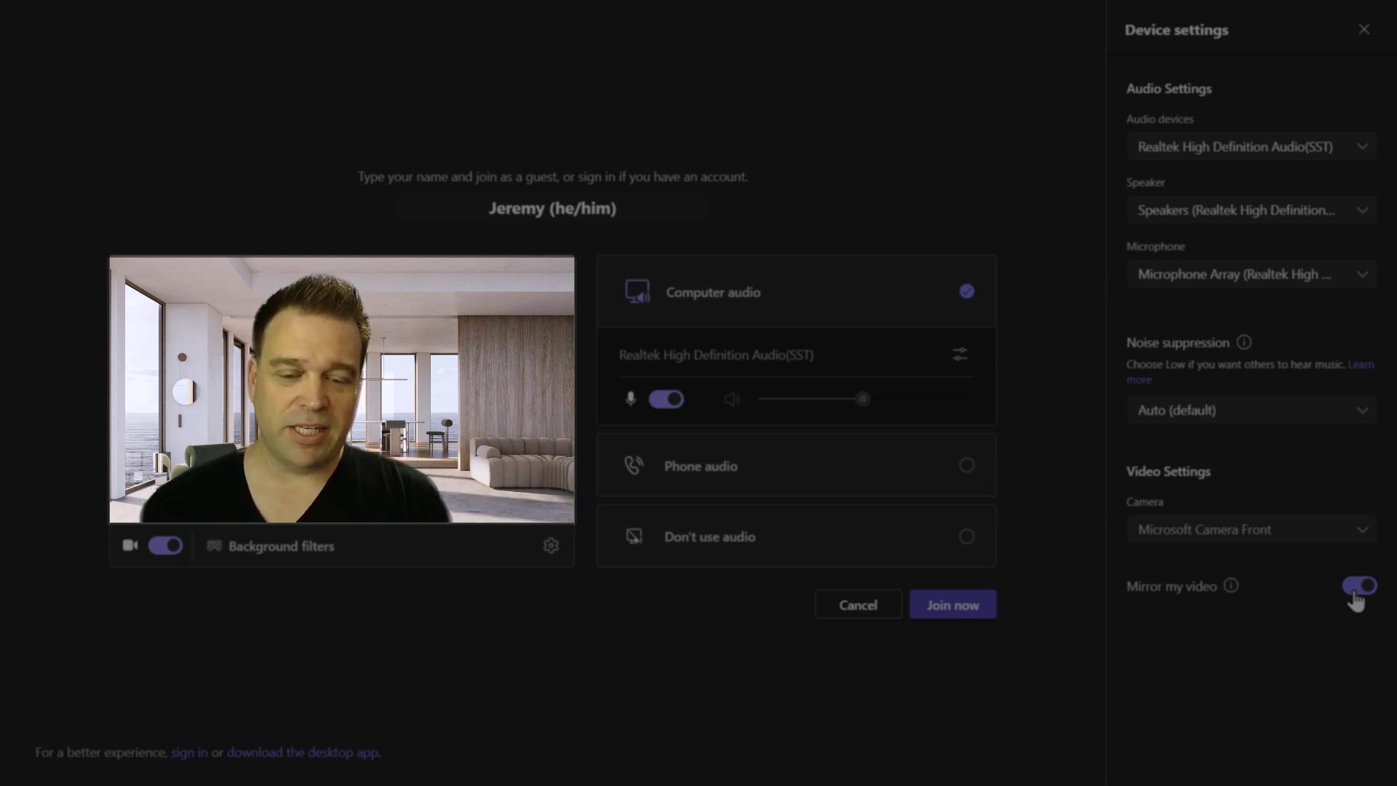
Step: Switch Mirror my video off and back on to compare the previews, and join the meeting
left_click(1355, 595)
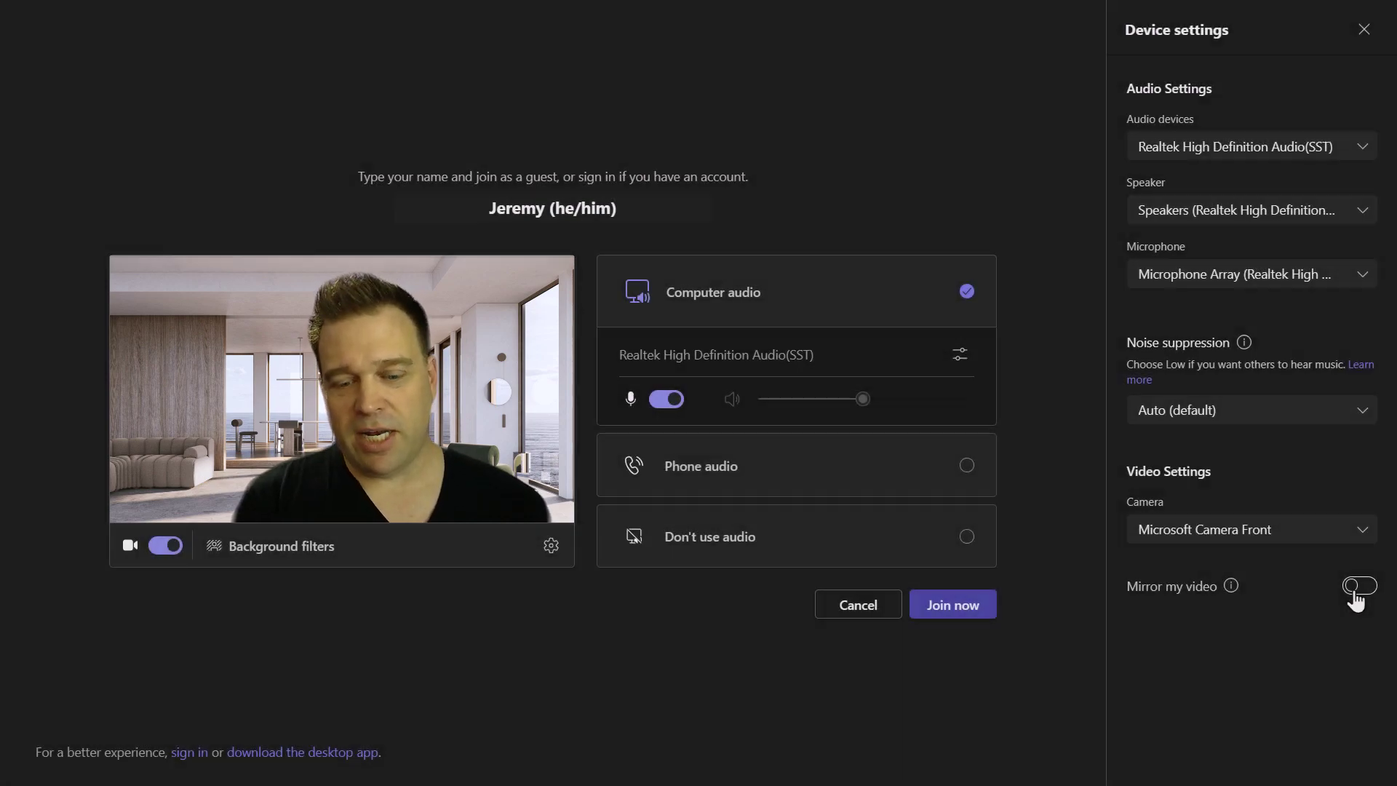
left_click(1355, 598)
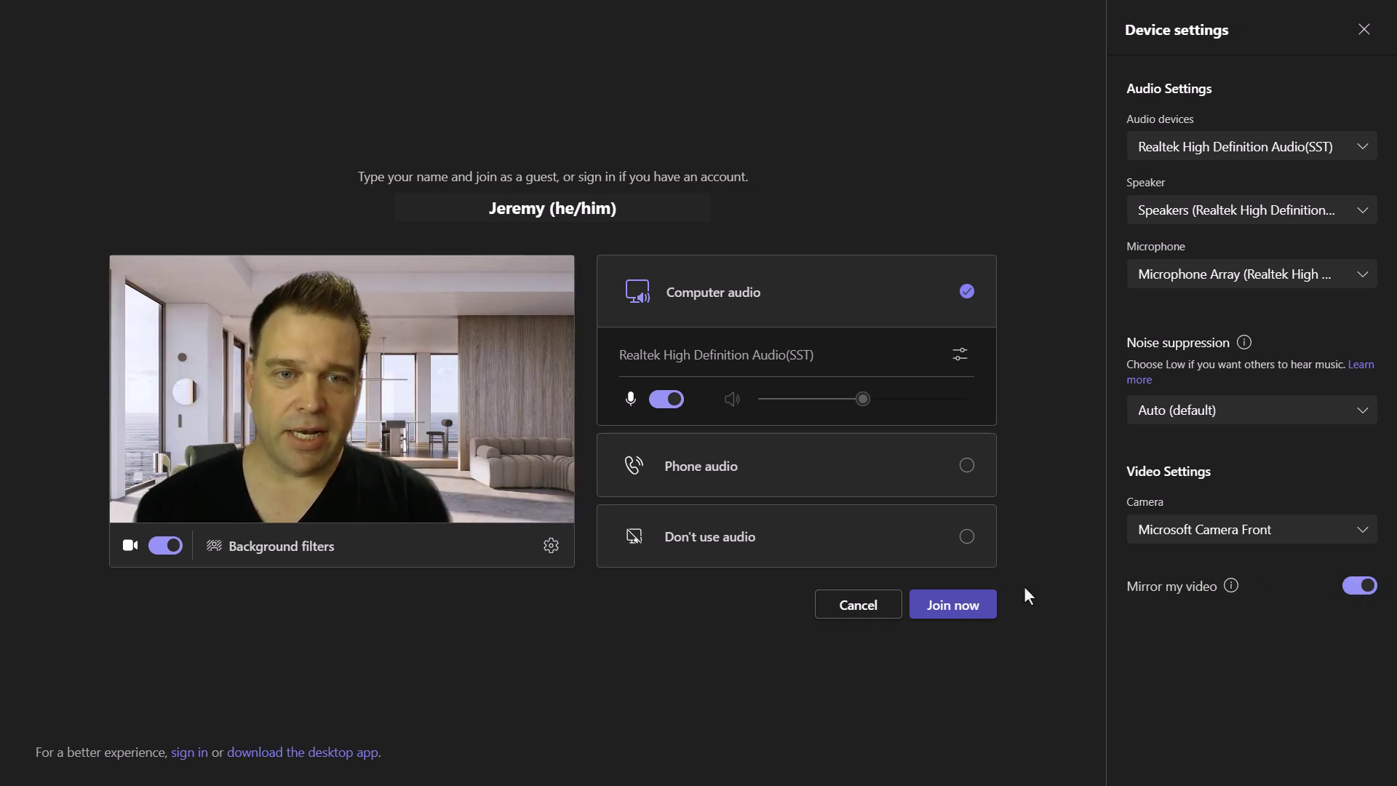
left_click(963, 612)
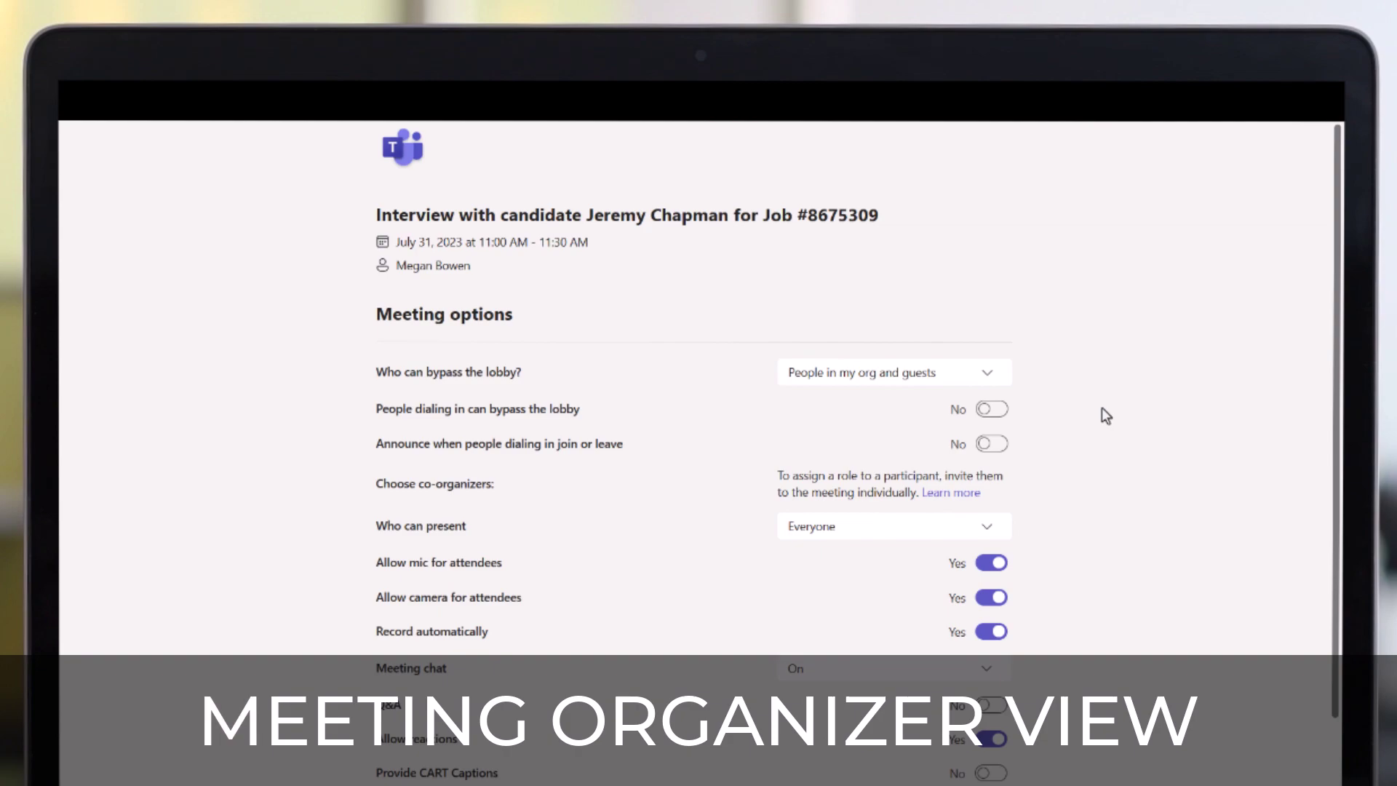
Step: As the organizer, open the choices for who can bypass the lobby and admit the waiting guest to the meeting
left_click(988, 376)
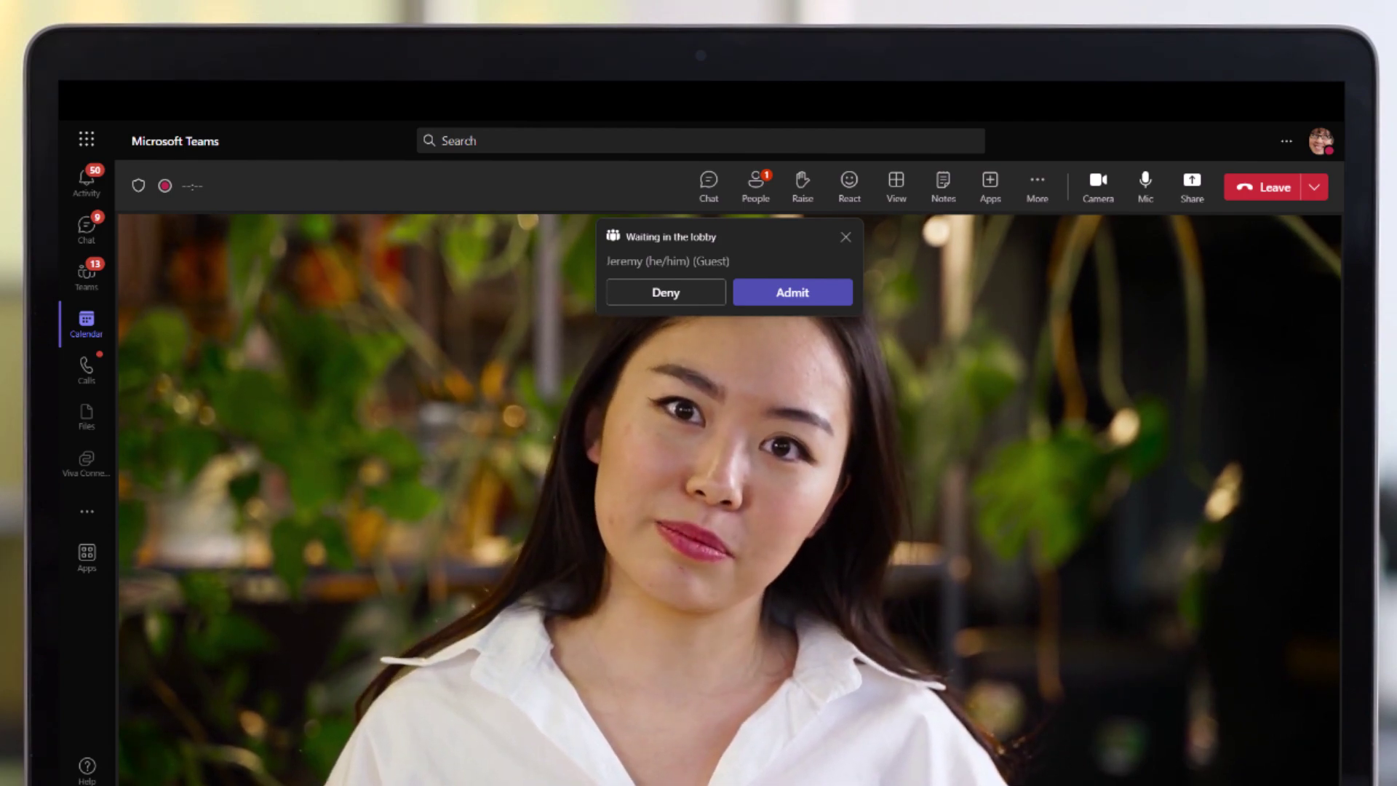
left_click(813, 294)
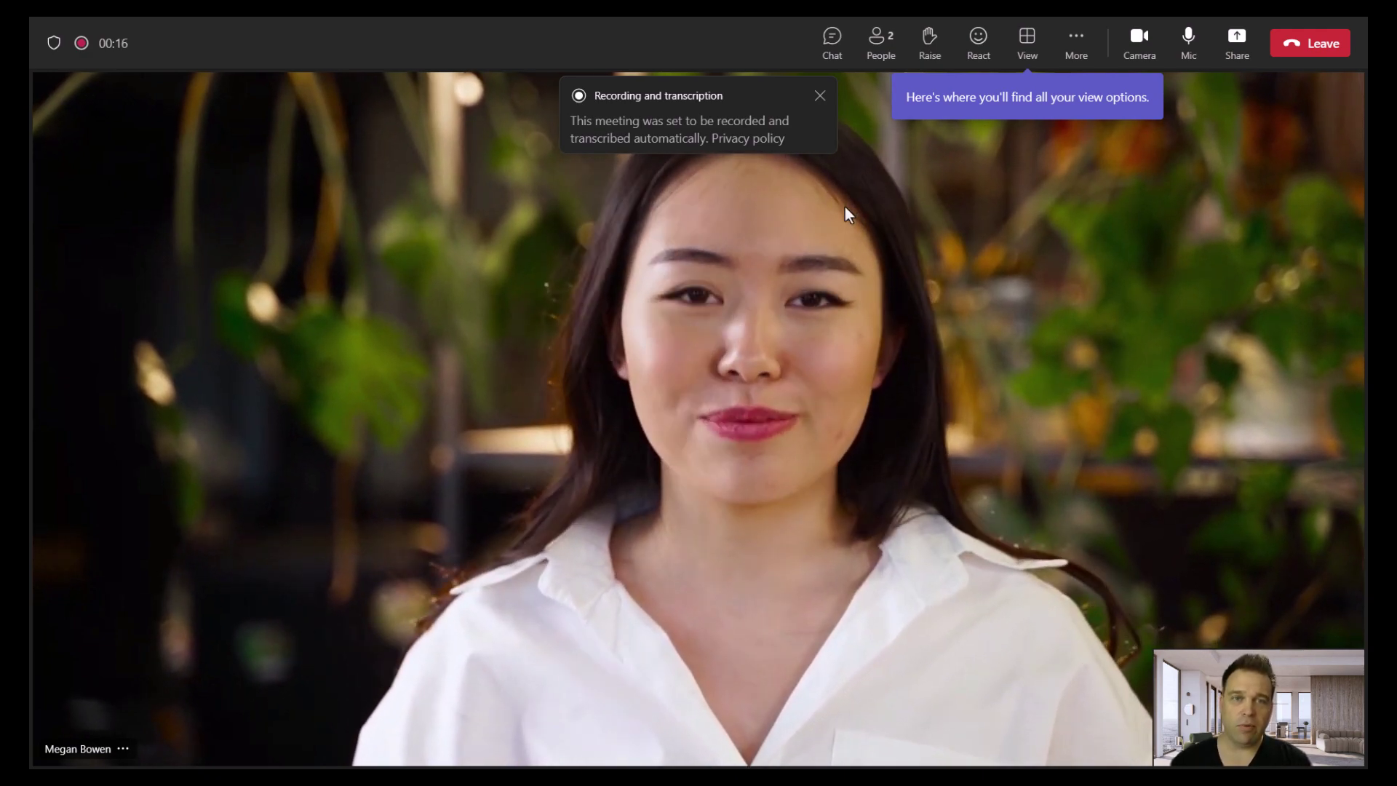
Step: Share the Join a Microsoft Teams Meeting by ID browser tab with tab audio in the meeting, and stop sharing
left_click(820, 97)
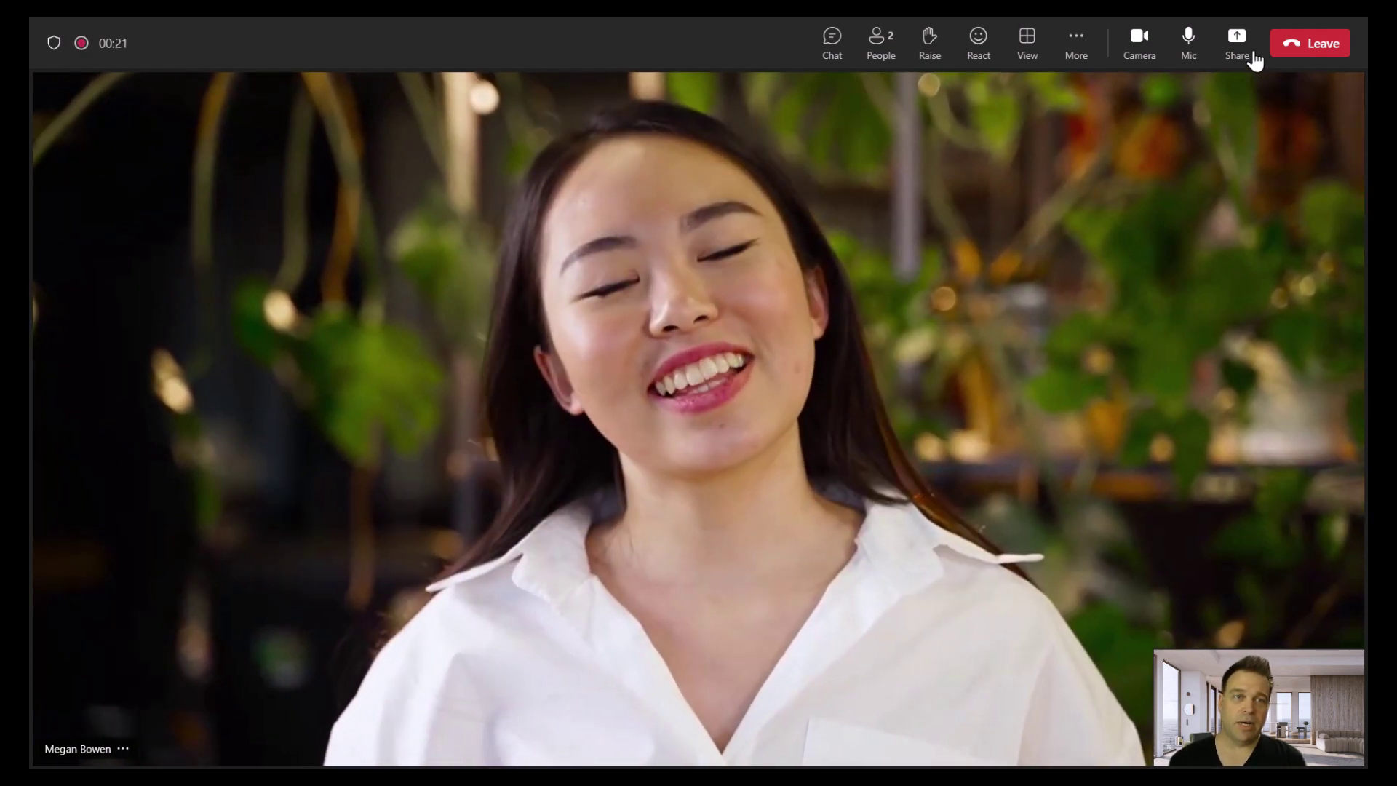
left_click(1237, 38)
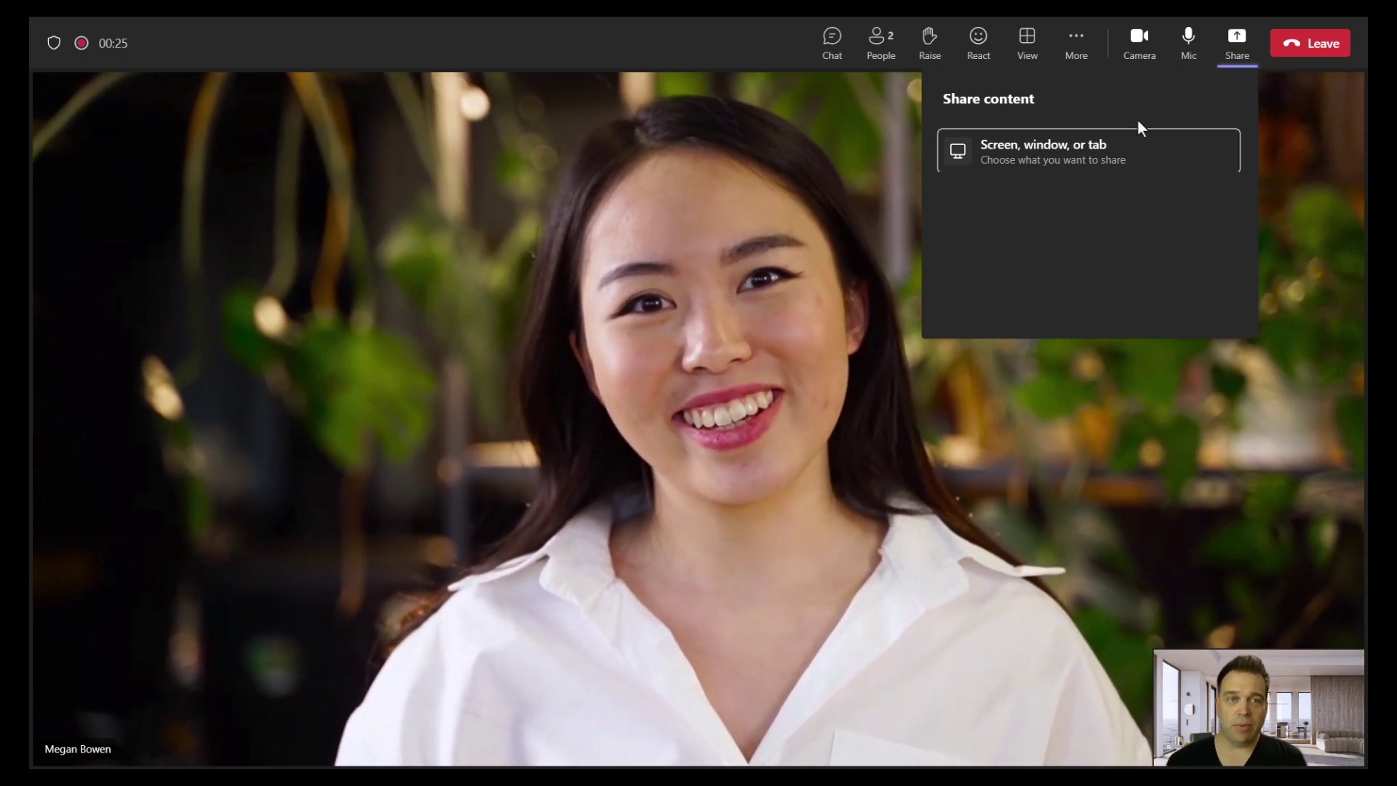
left_click(1101, 156)
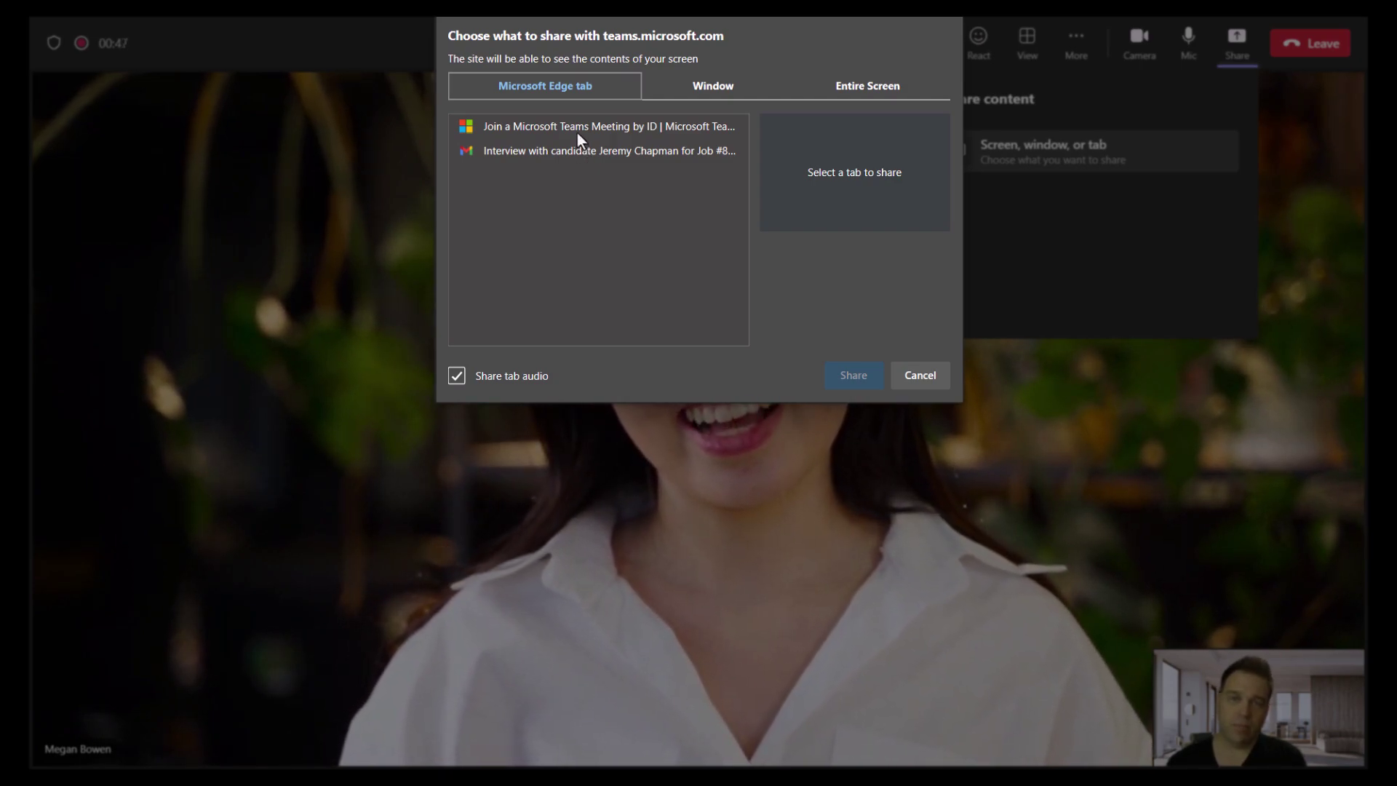
left_click(576, 131)
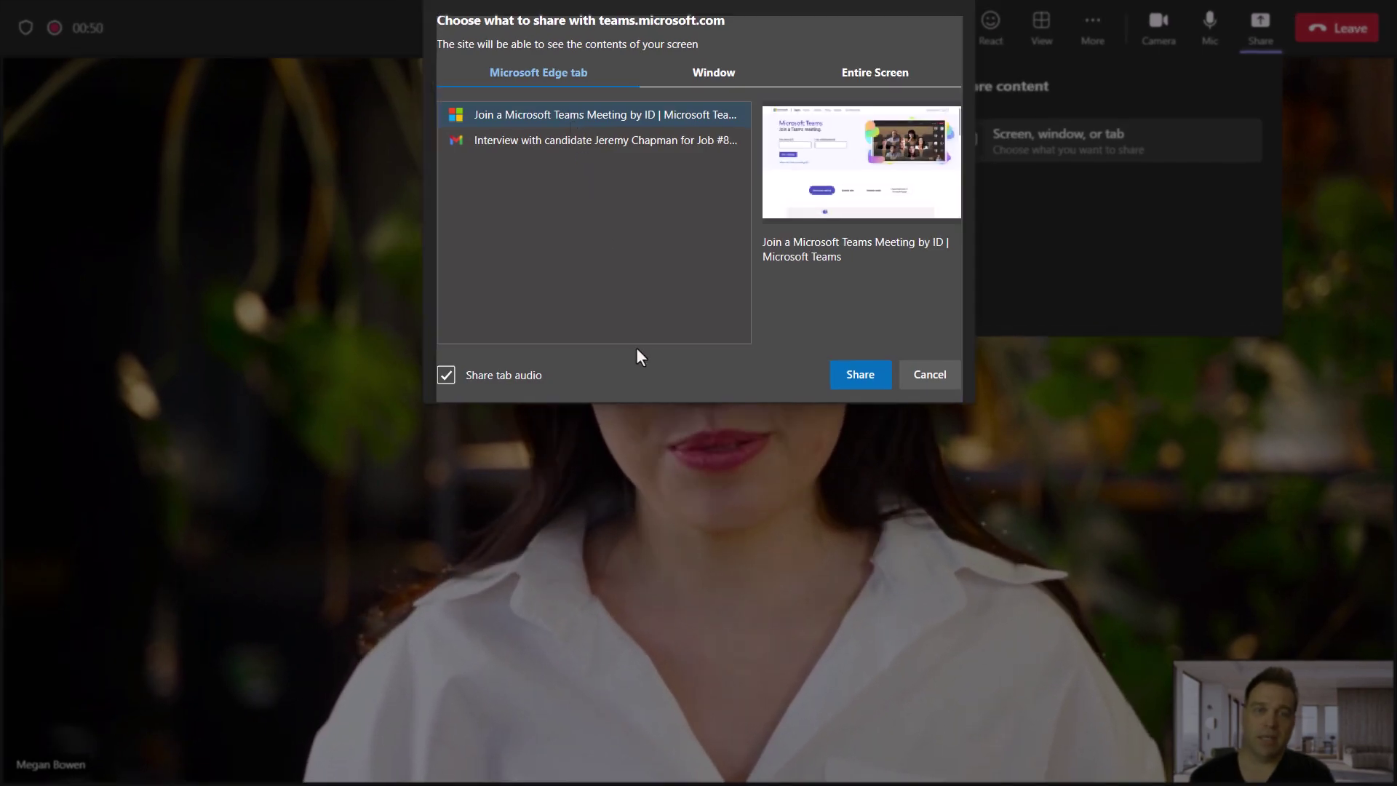
left_click(859, 373)
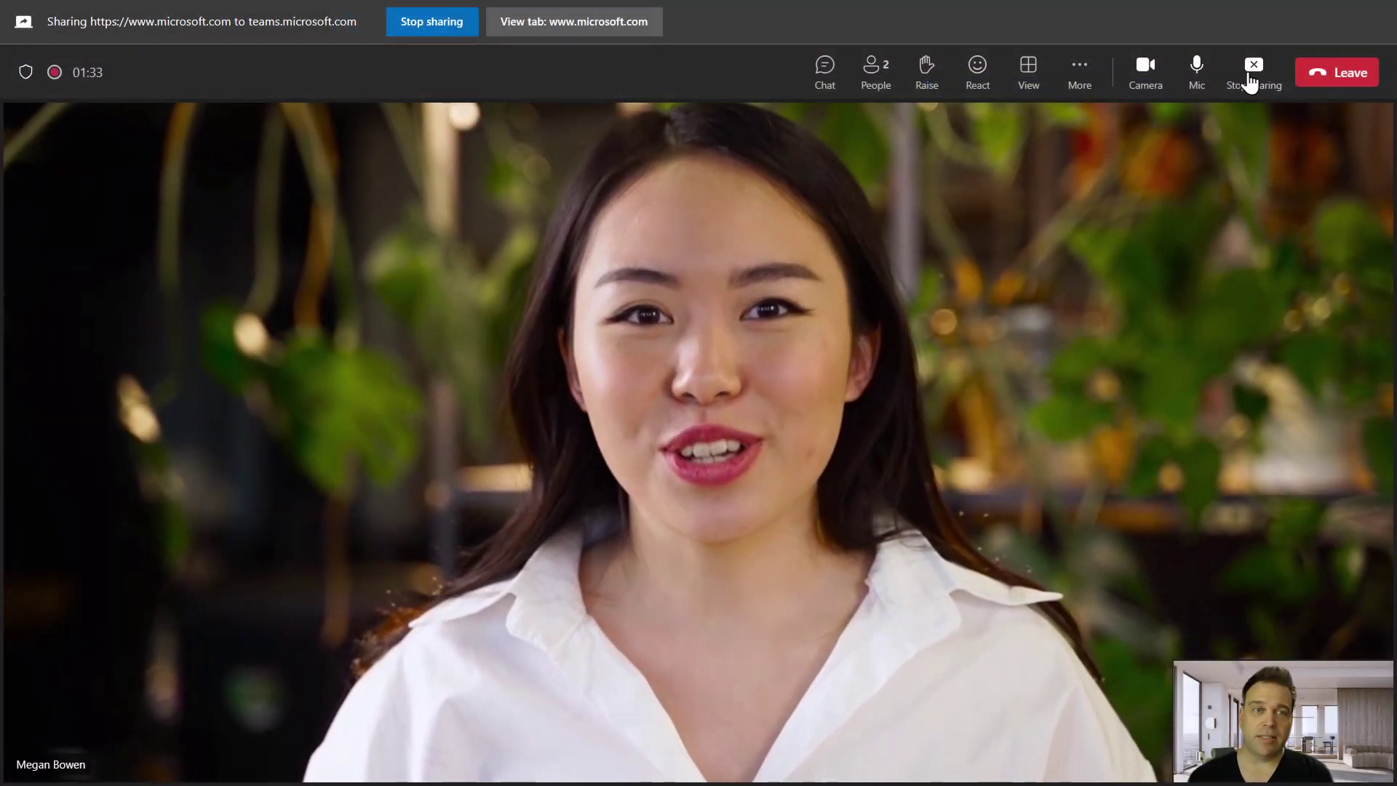
left_click(1248, 72)
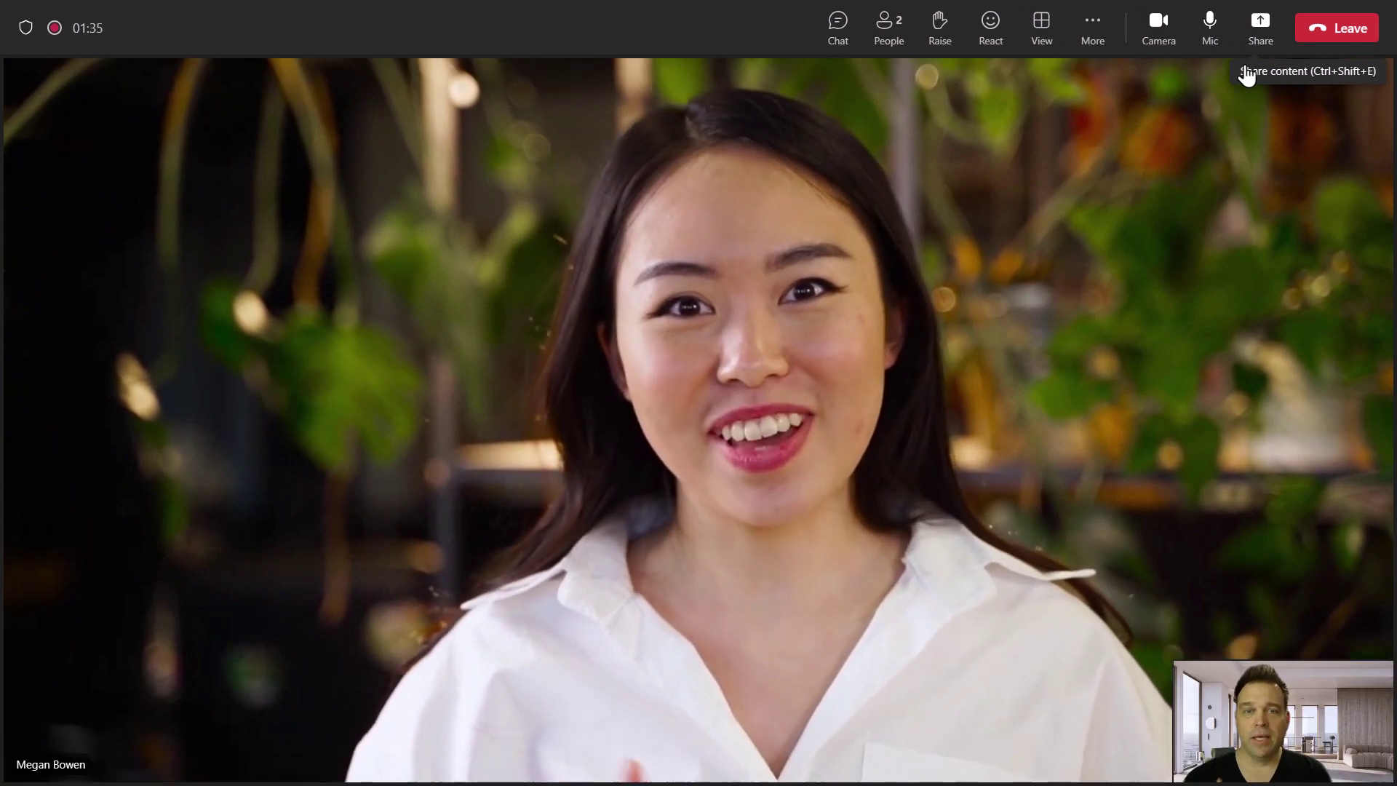